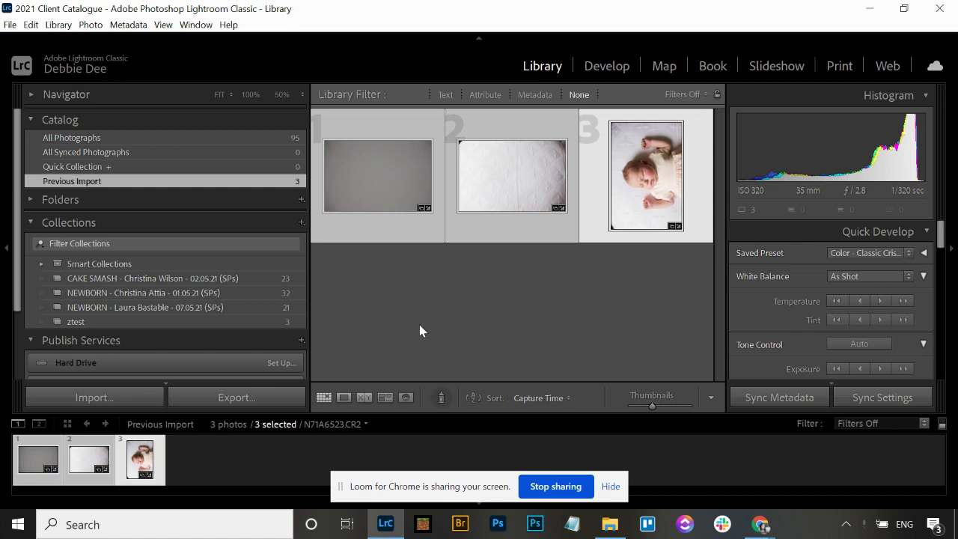
Reveal the catalogue's location in File Explorer from the Catalog Settings and open its inner 2021 Client Catalogue folder
left_click(30, 25)
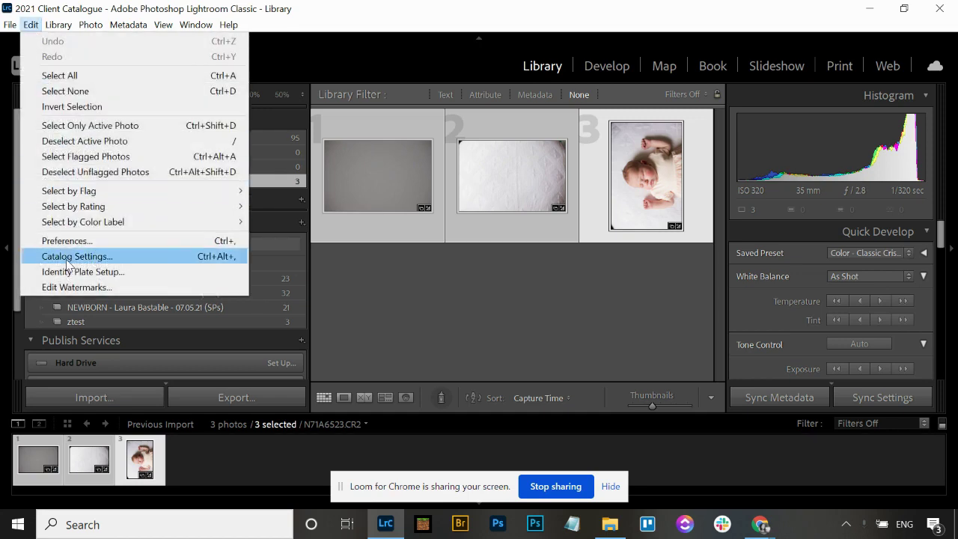
left_click(67, 258)
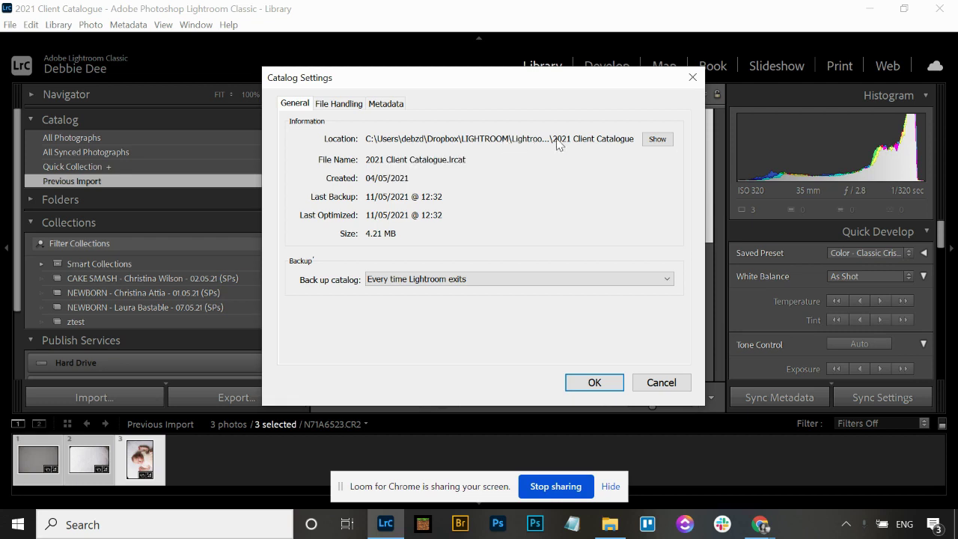
left_click(656, 140)
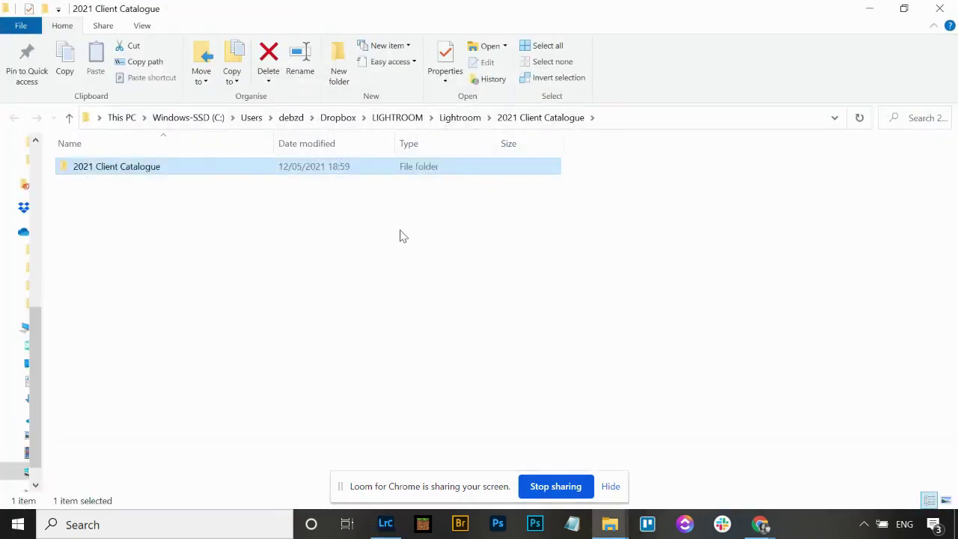
left_click(459, 124)
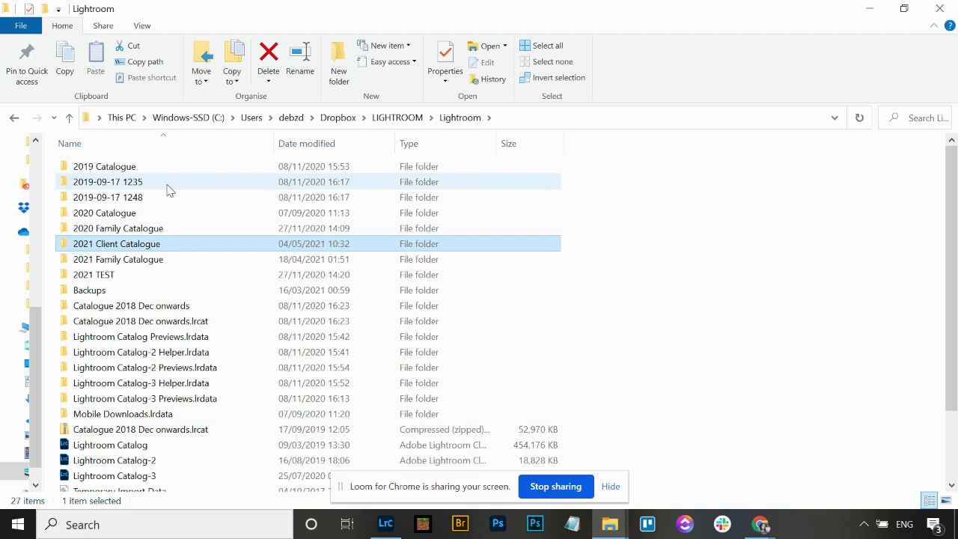
double_click(107, 249)
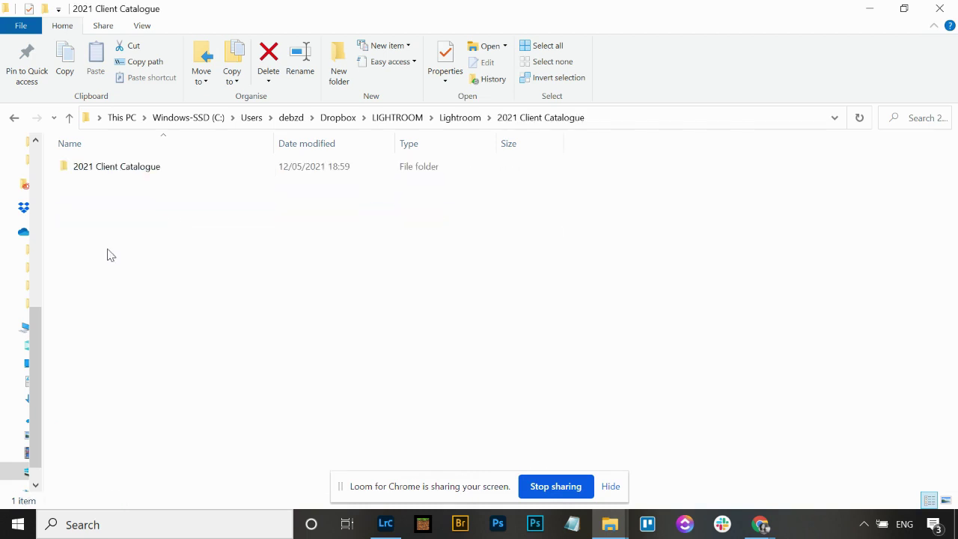
double_click(126, 174)
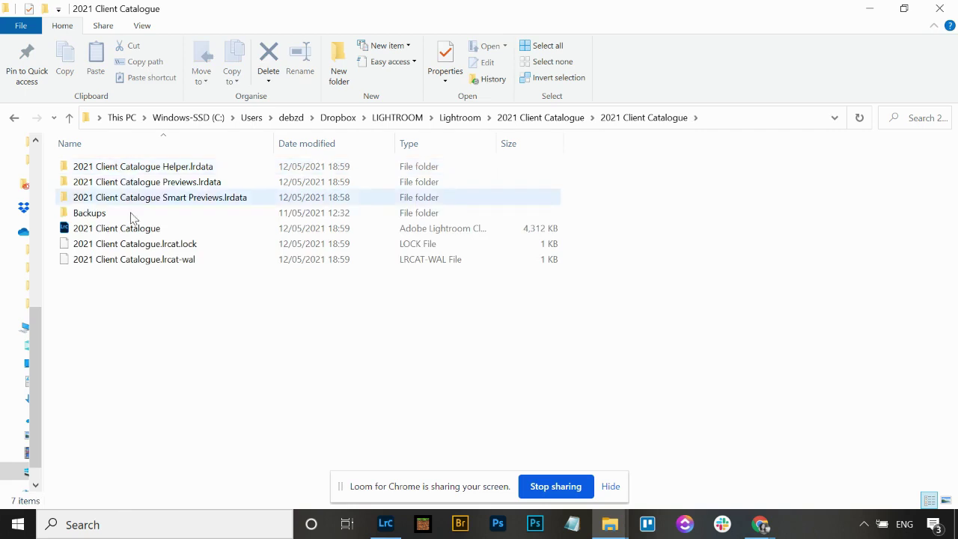
Switch back to Lightroom Classic, dismiss the Catalog Settings without changes, and quit the program
left_click(389, 528)
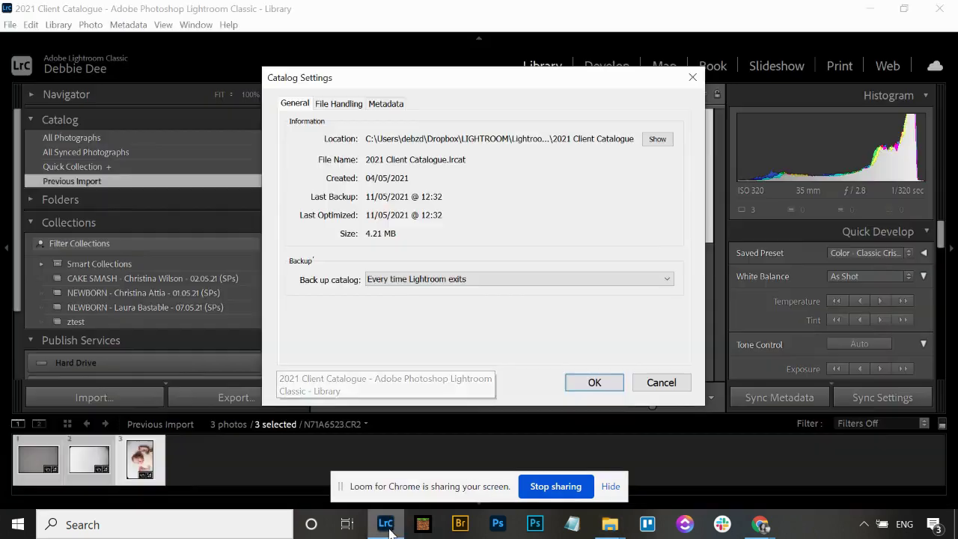
left_click(659, 387)
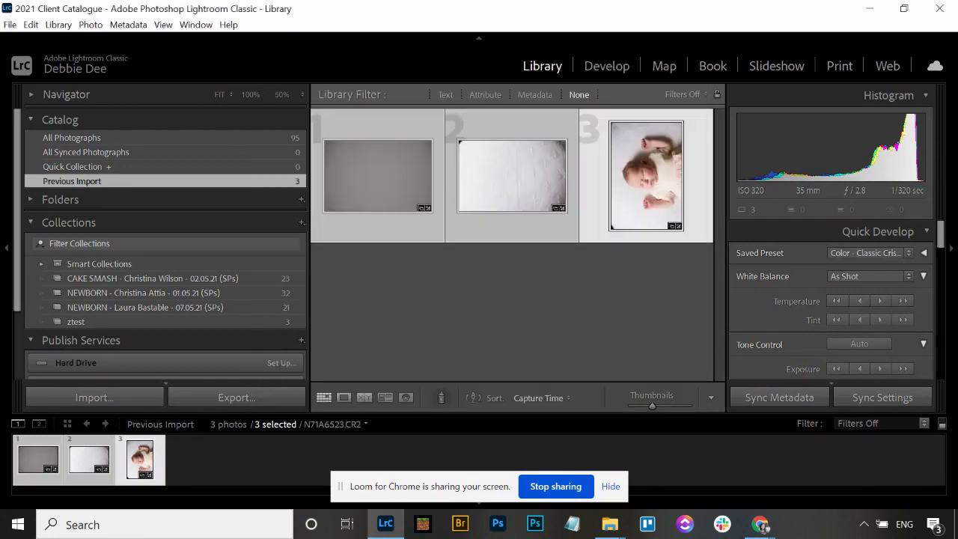
key("ctrl+q")
left_click(631, 324)
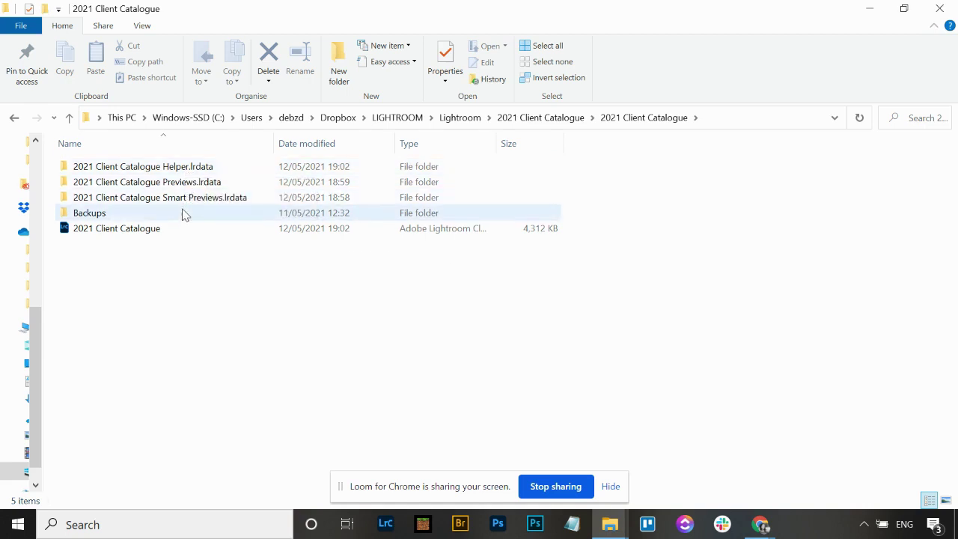
Check the properties of the 2021 Client Catalogue folder and widen the Type column of its file list
mouse_move(183, 215)
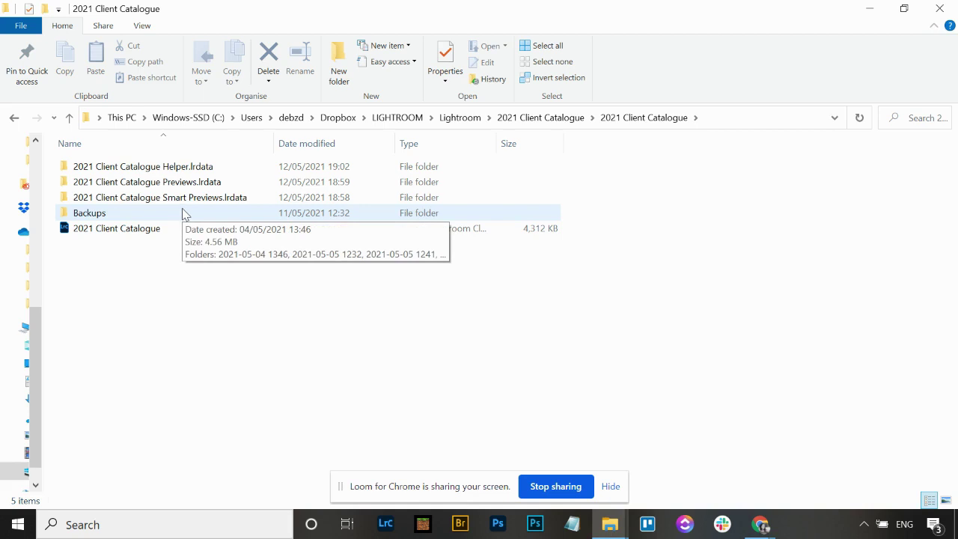
mouse_move(179, 233)
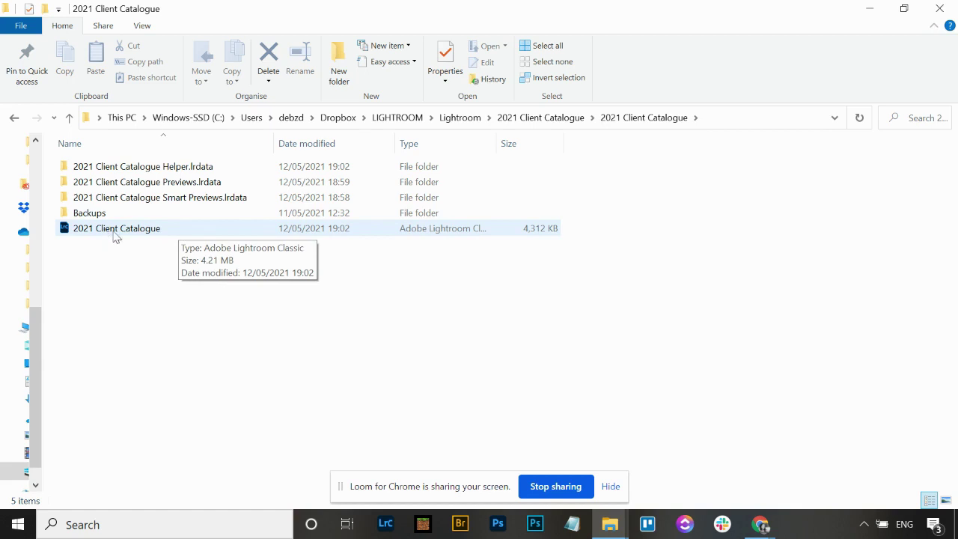
right_click(177, 293)
mouse_move(166, 307)
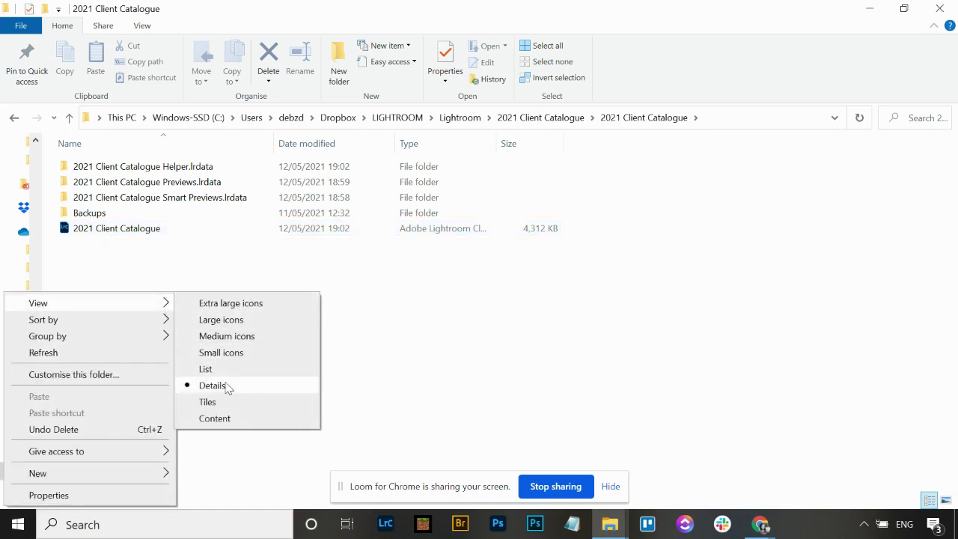
left_click(227, 386)
right_click(217, 307)
left_click(237, 272)
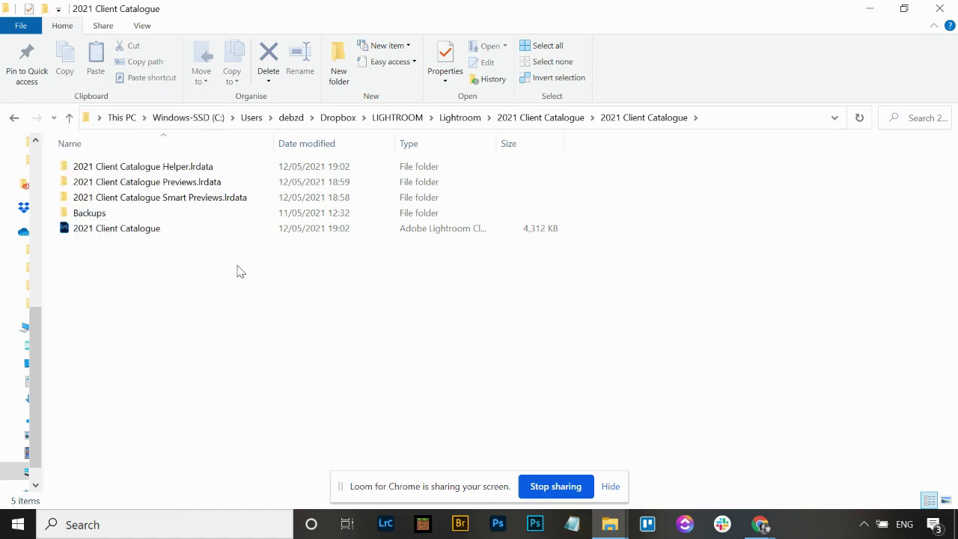
right_click(184, 231)
left_click(161, 432)
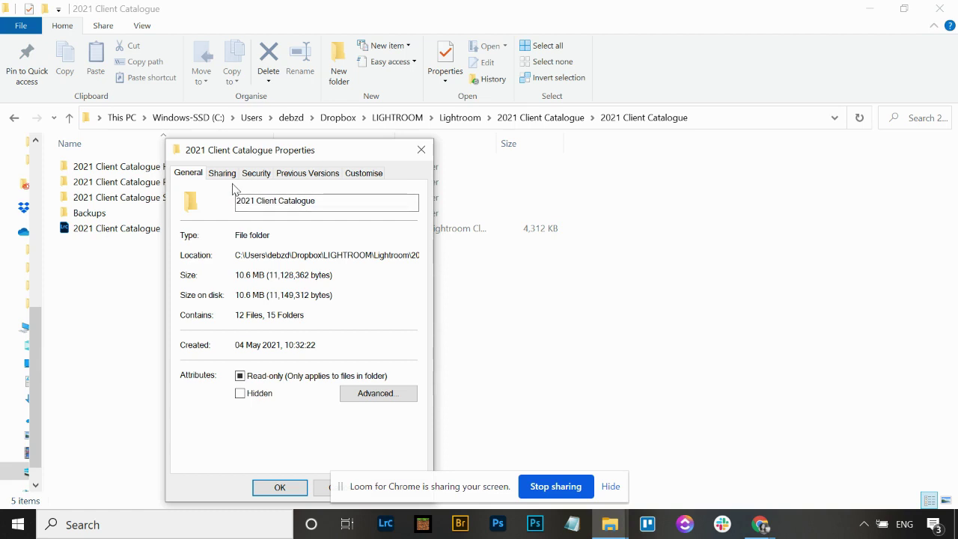
left_click_drag(339, 152, 378, 102)
left_click(380, 439)
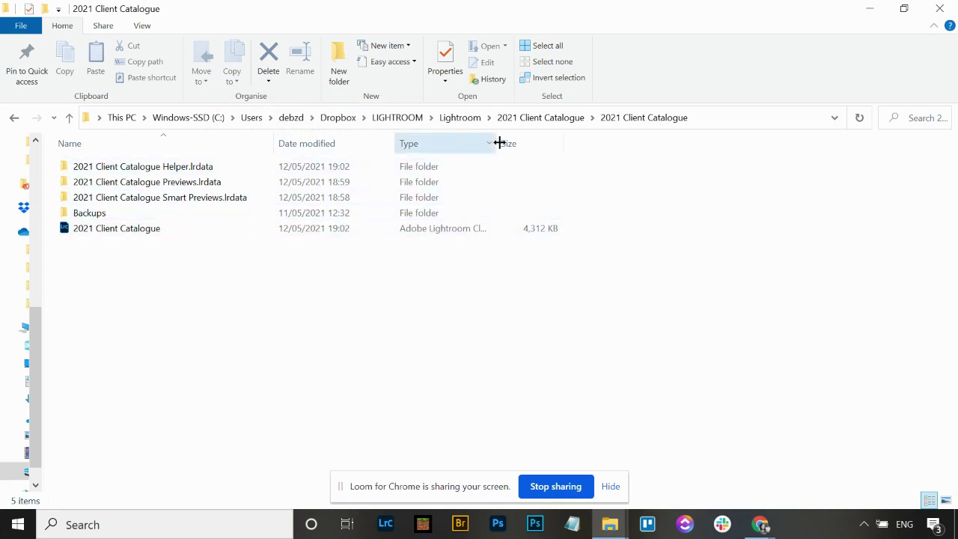
left_click_drag(500, 146, 627, 146)
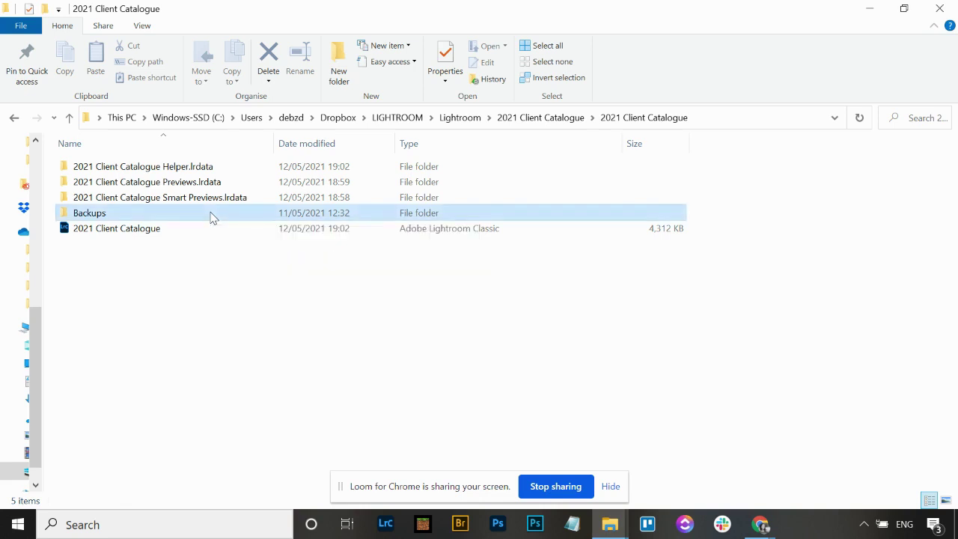
double_click(211, 215)
mouse_move(188, 229)
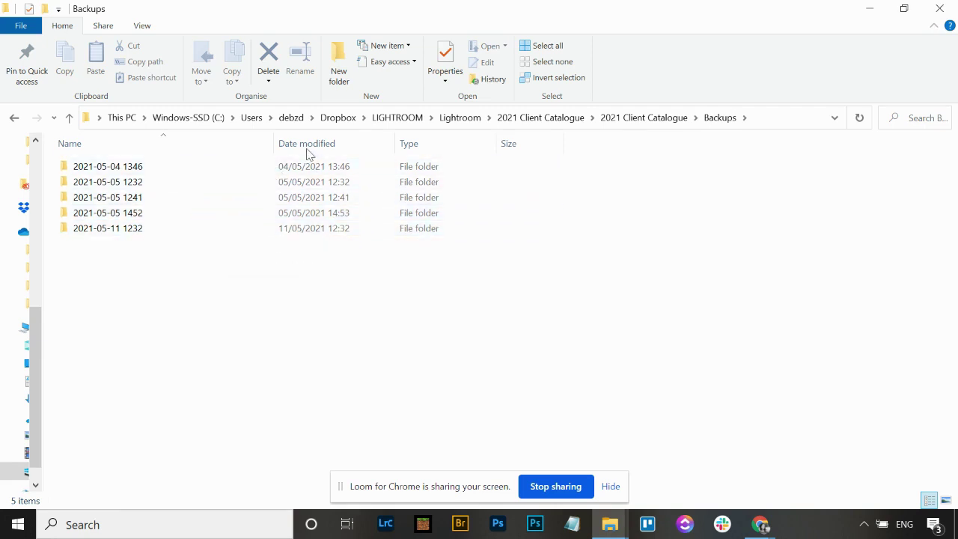
left_click(307, 236)
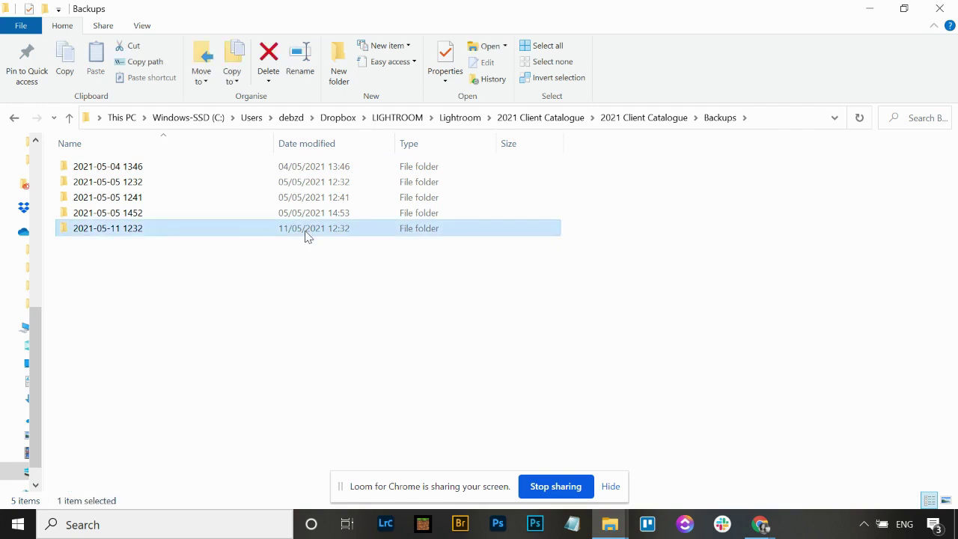
left_click(187, 214)
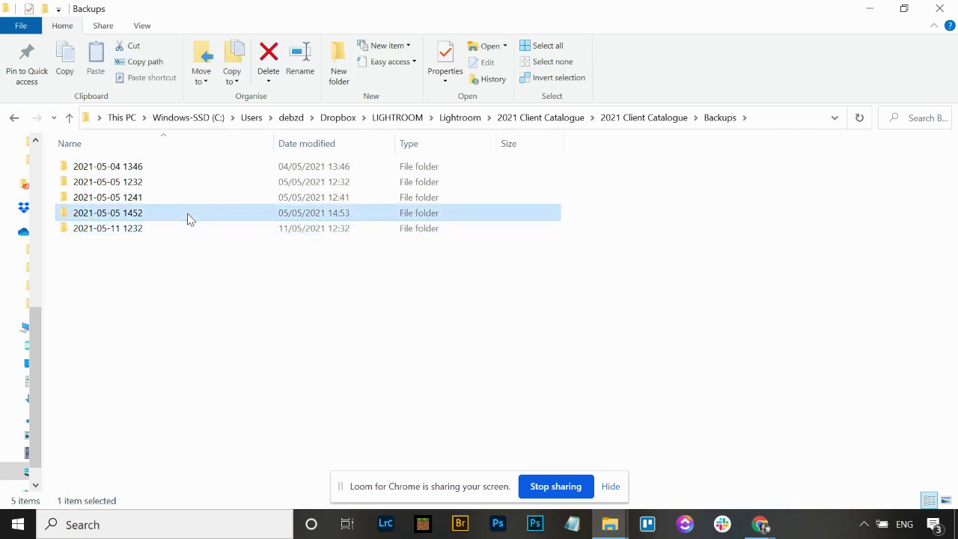
mouse_move(187, 220)
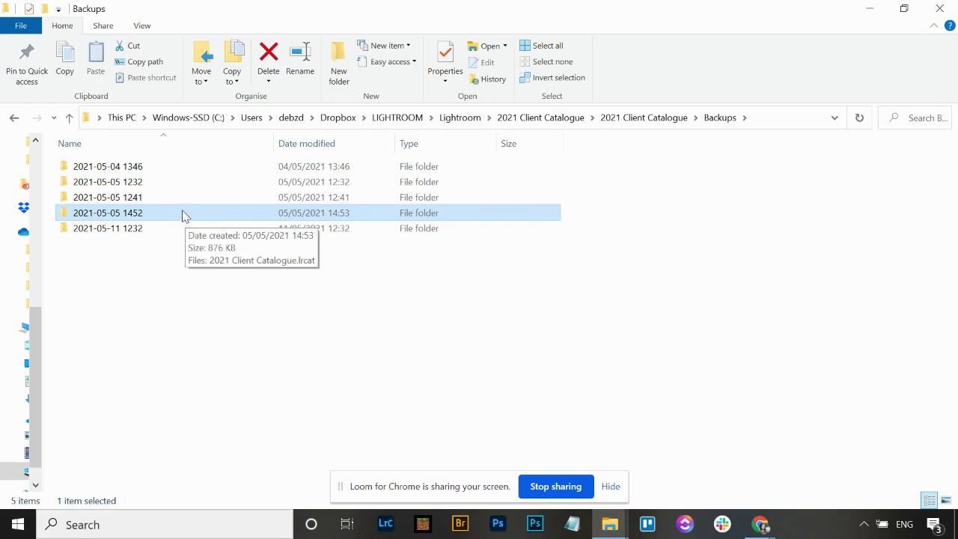
left_click(179, 172, "shift")
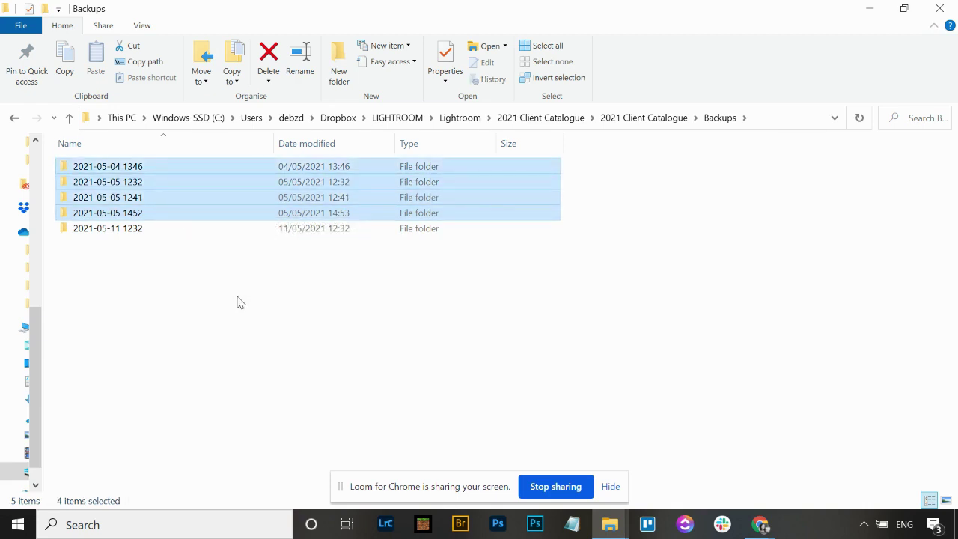
key("Delete")
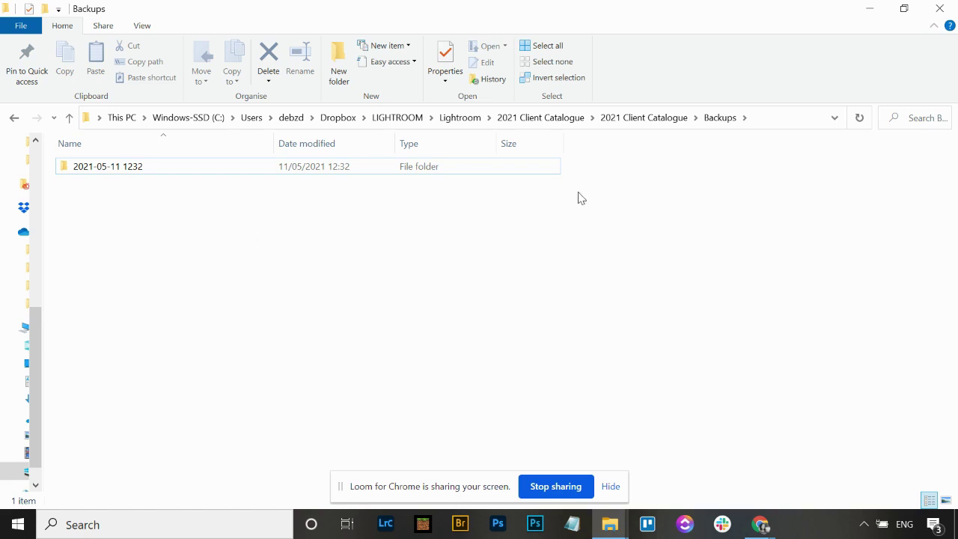
View the contents of the 2021 Client Catalogue Helper.lrdata folder and return to the catalogue folder
left_click(627, 121)
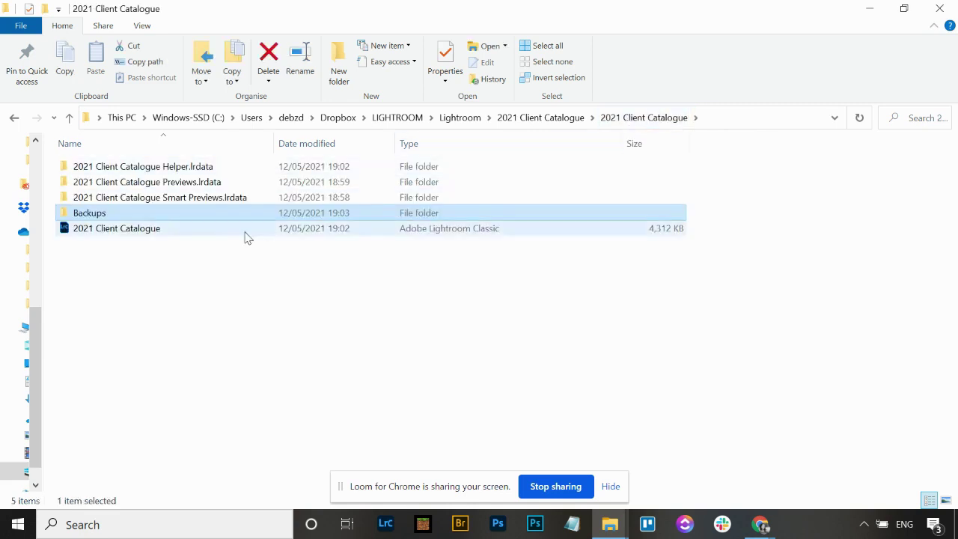
double_click(202, 170)
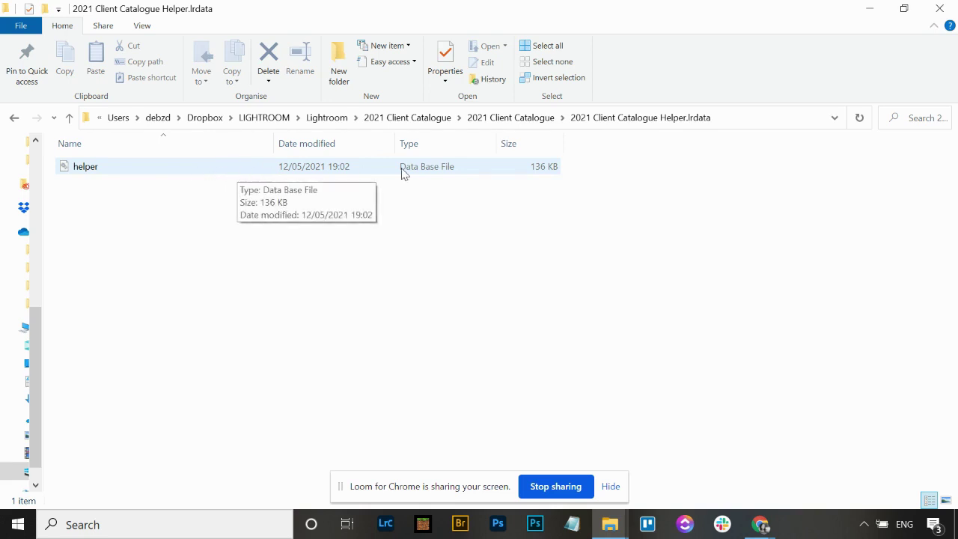
left_click(477, 120)
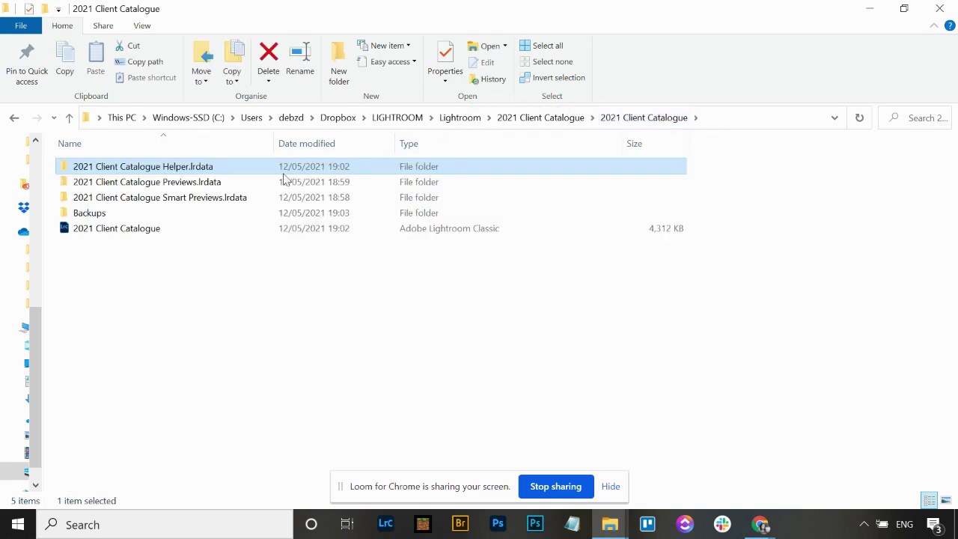
Delete the preview folders 6, 8 and D from 2021 Client Catalogue Previews.lrdata and return to the catalogue folder
double_click(196, 183)
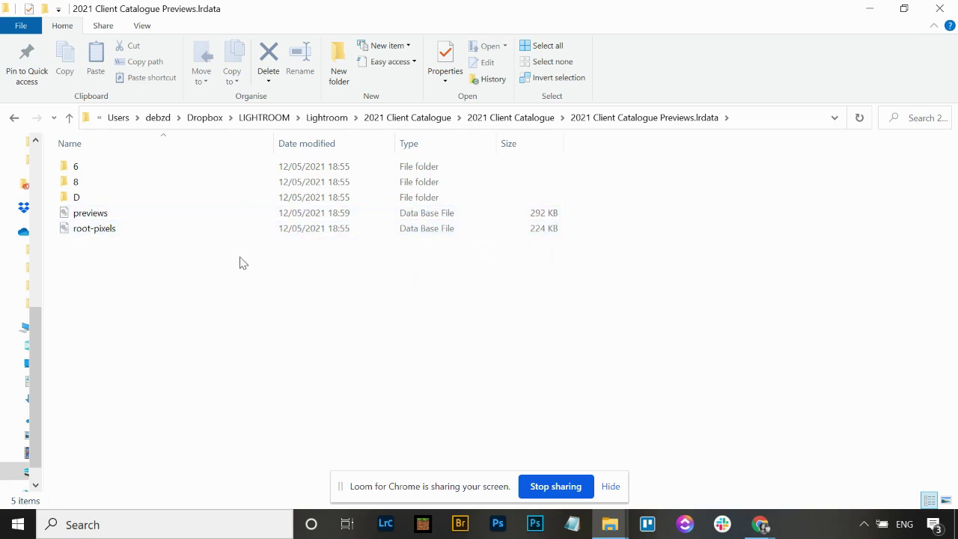
left_click(164, 204)
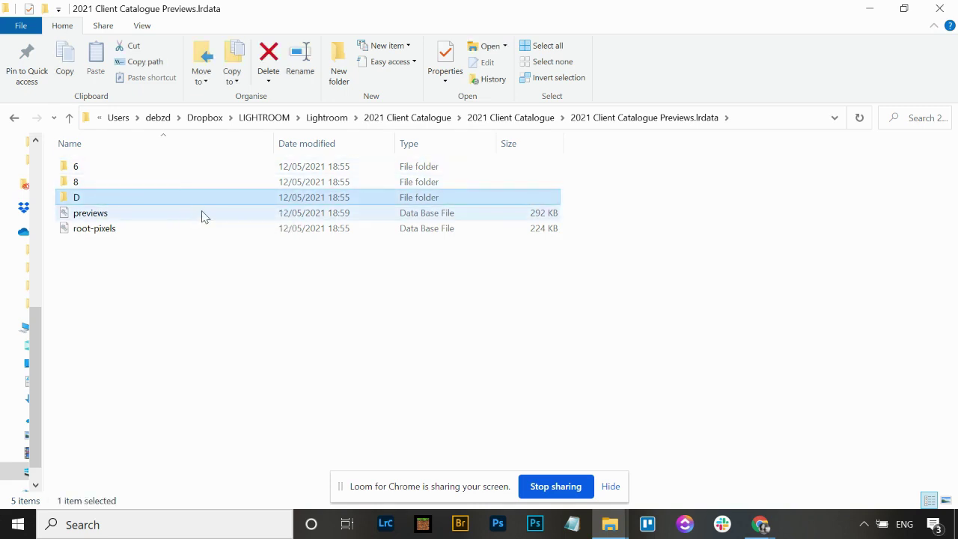
mouse_move(202, 217)
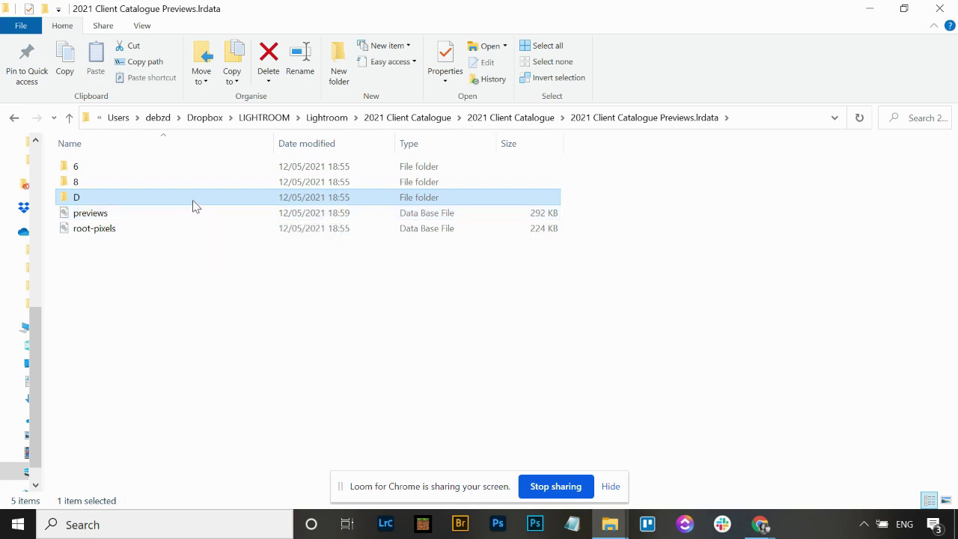
mouse_move(193, 205)
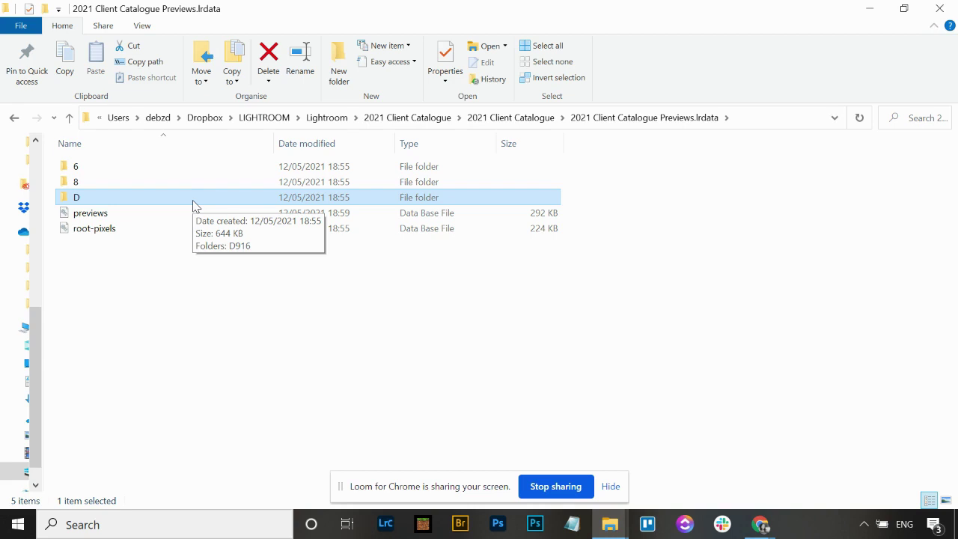
left_click(181, 170, "shift")
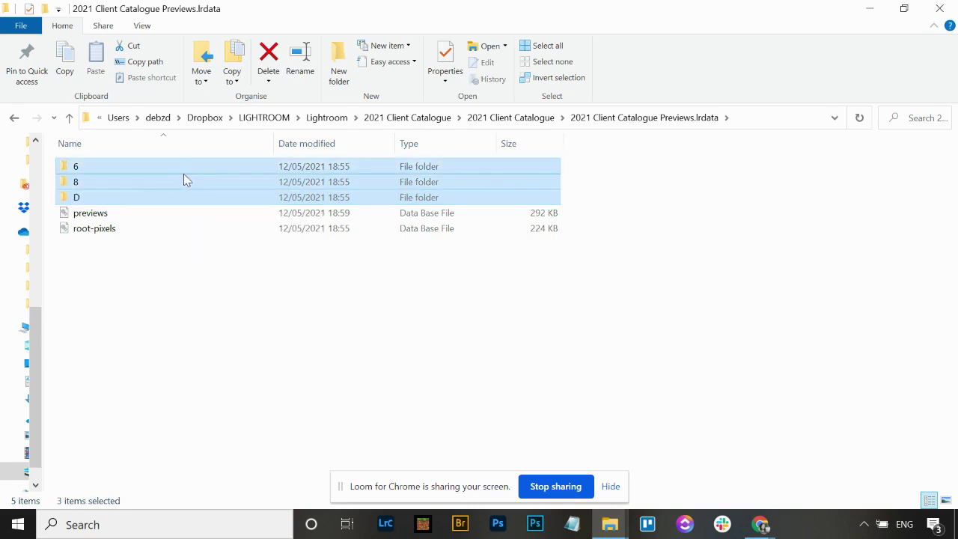
key("Delete")
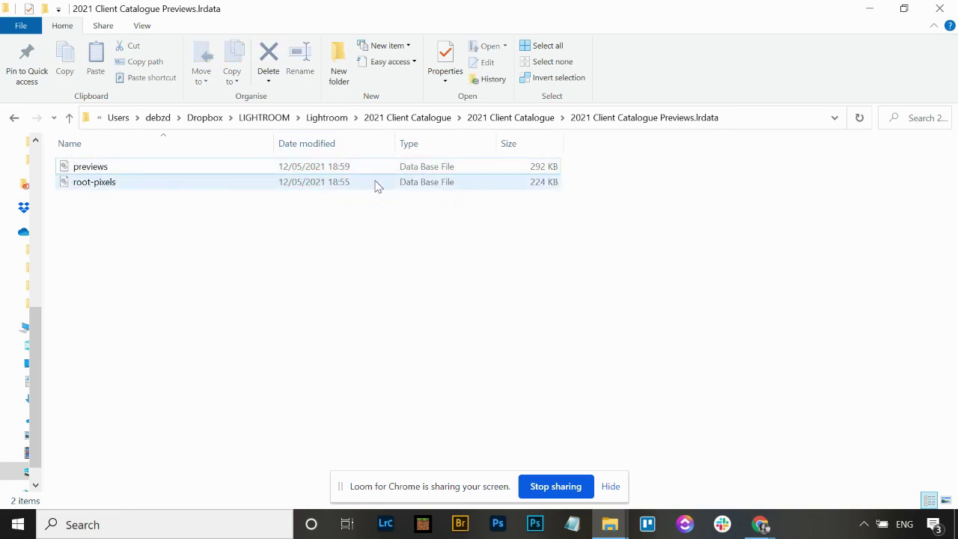
left_click(501, 118)
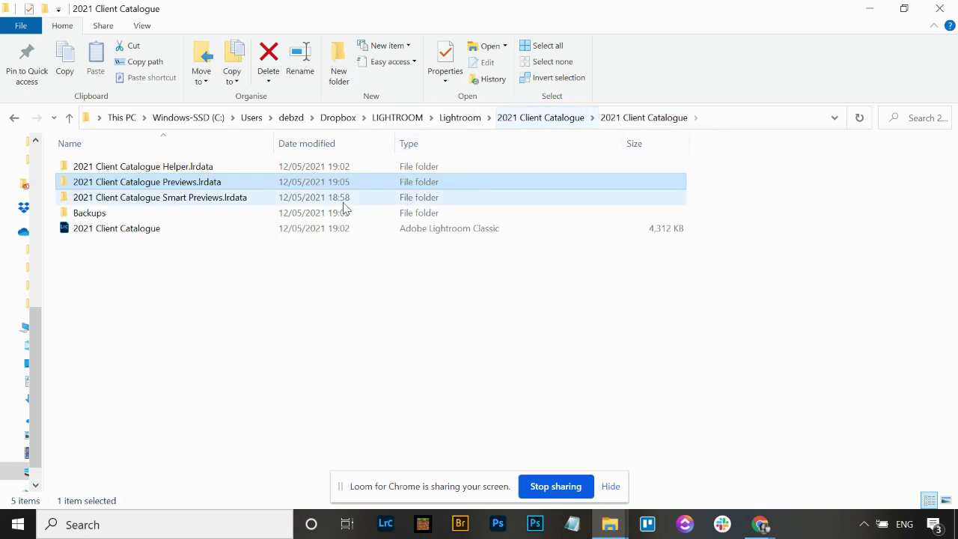
View the contents of the 2021 Client Catalogue Smart Previews.lrdata folder and return to the catalogue folder
left_click(211, 203)
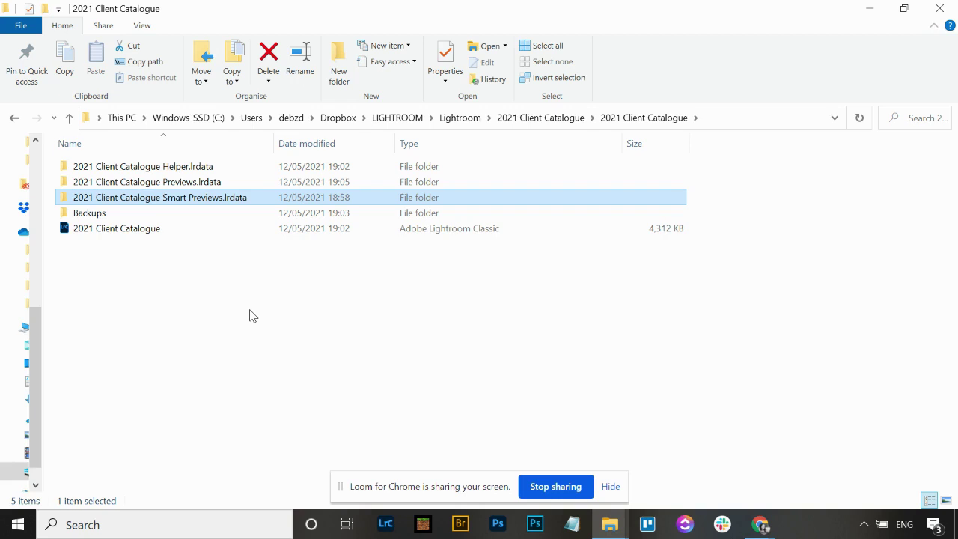
double_click(209, 198)
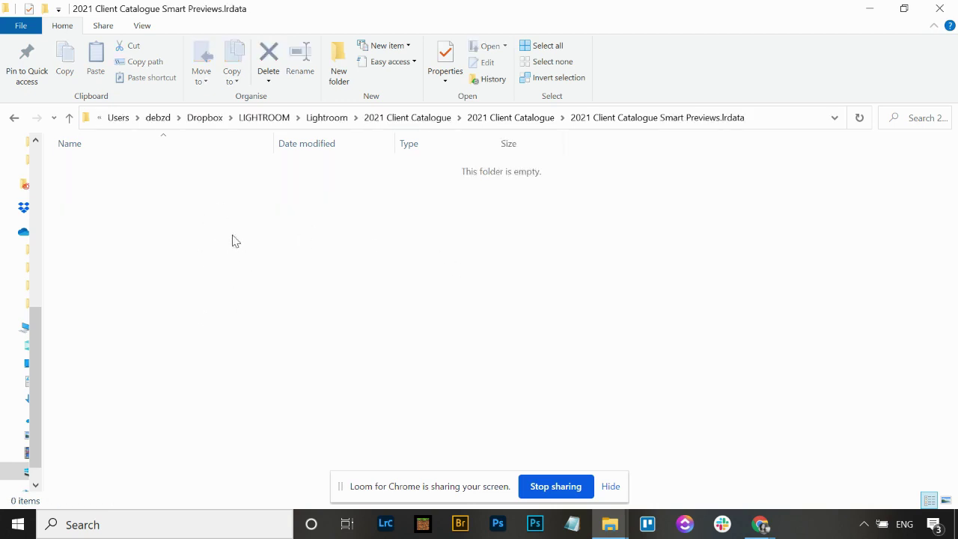
left_click(497, 121)
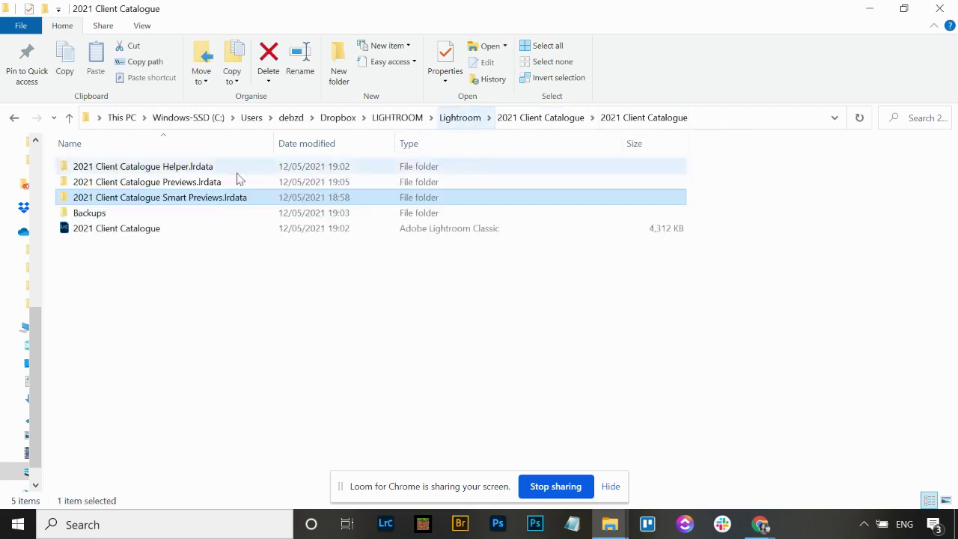
View the contents of the 2021 Client Catalogue Previews.lrdata folder and return to the catalogue folder
left_click(207, 185)
double_click(207, 185)
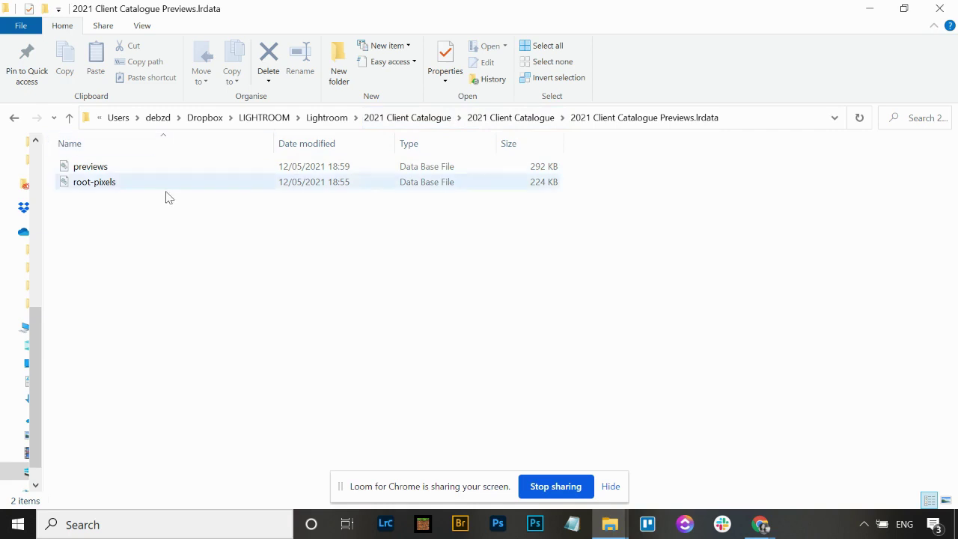
left_click(497, 121)
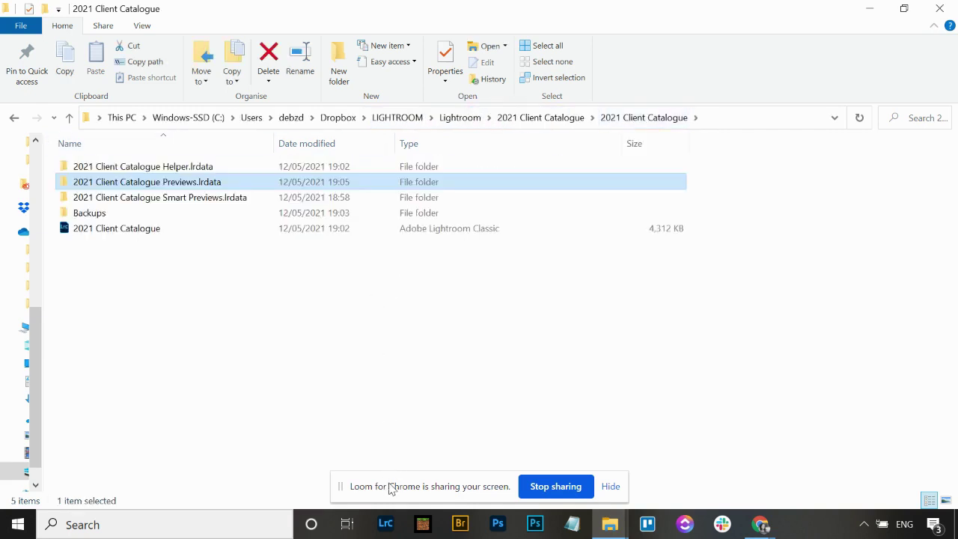
Switch to Lightroom Classic and build Smart Previews for all three photos in the Previous Import
left_click(385, 524)
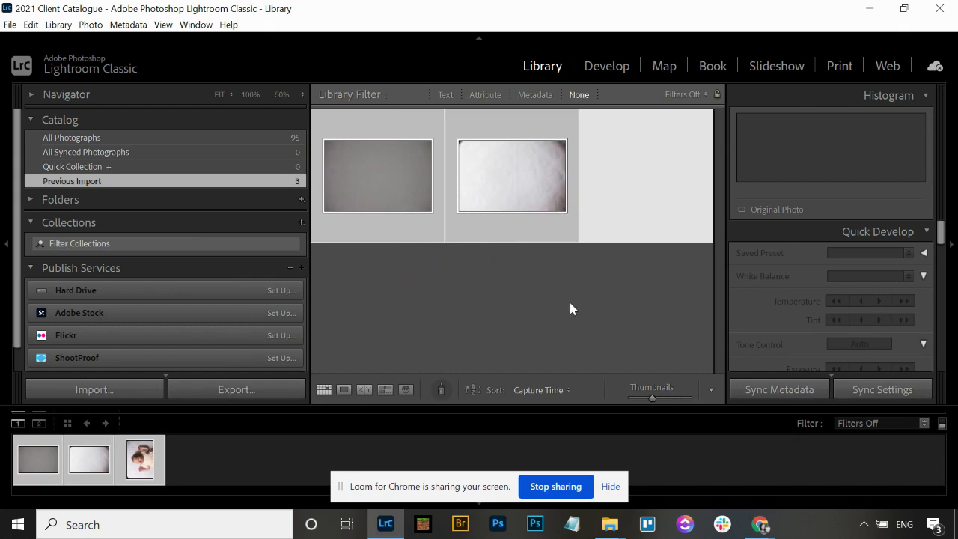
left_click(618, 69)
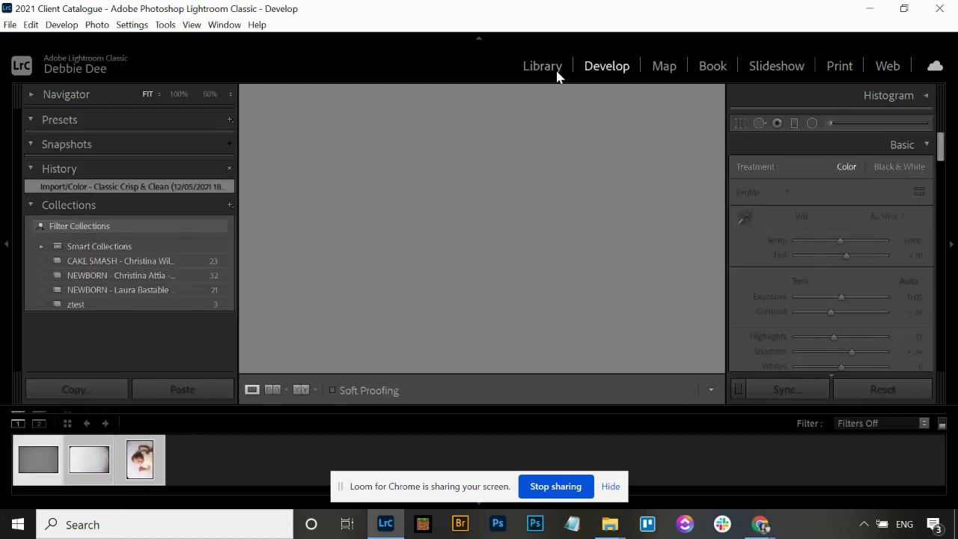
left_click(556, 75)
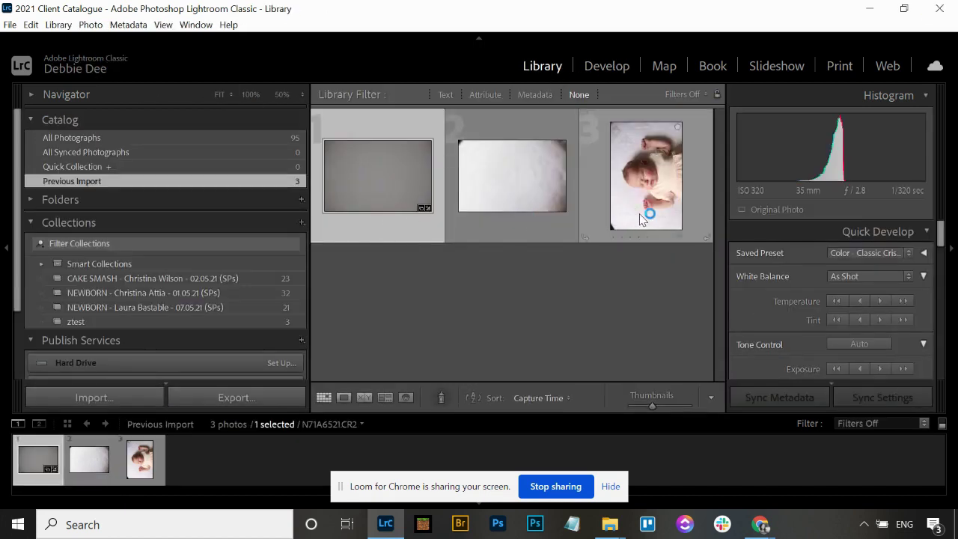
key("ctrl+a")
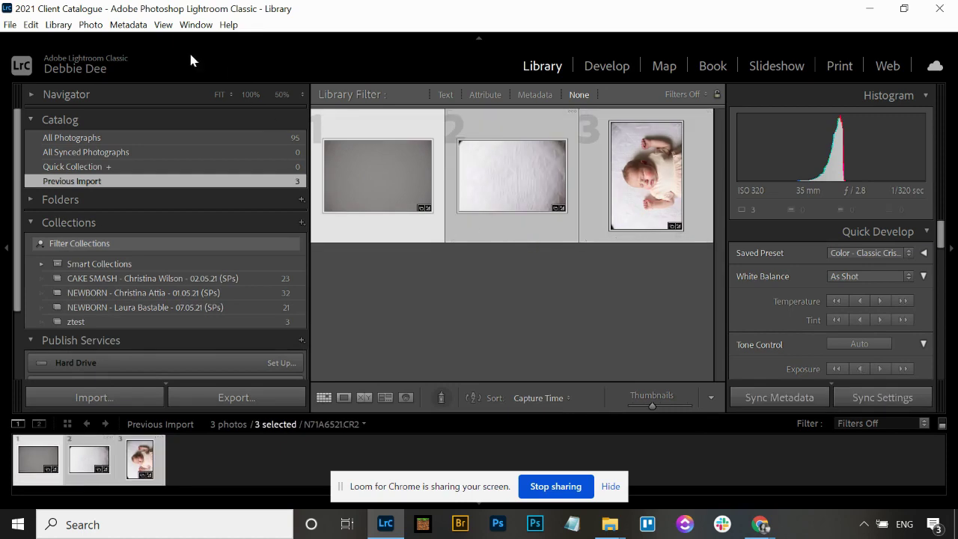
left_click(60, 25)
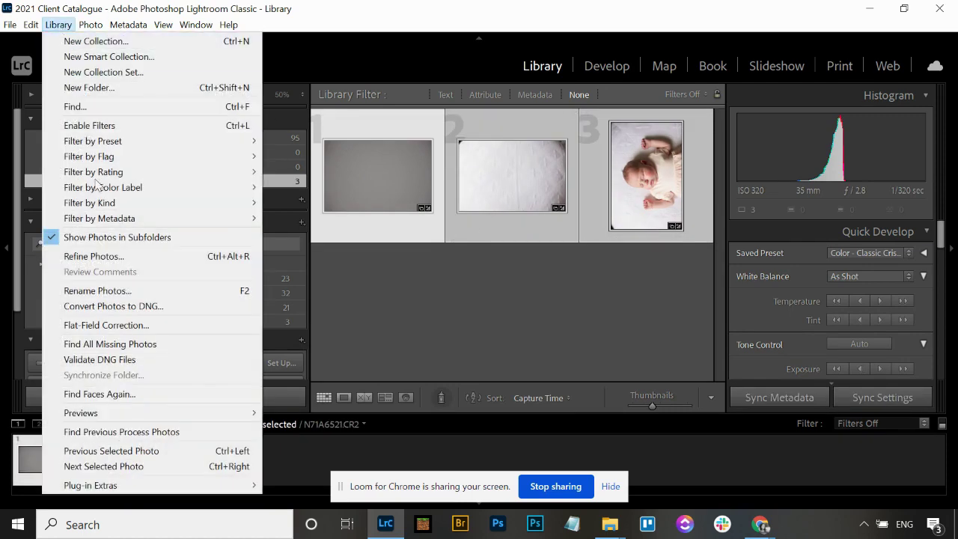
mouse_move(127, 414)
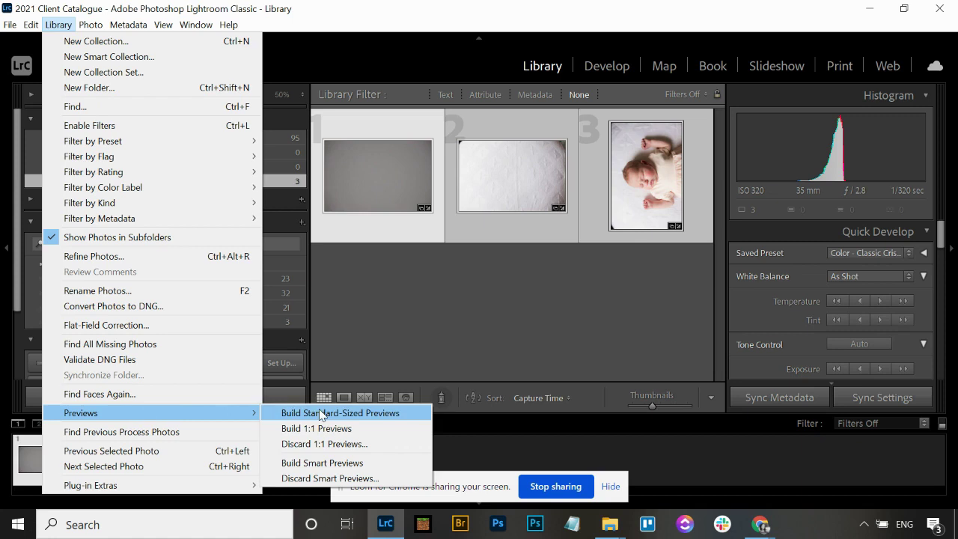
left_click(320, 463)
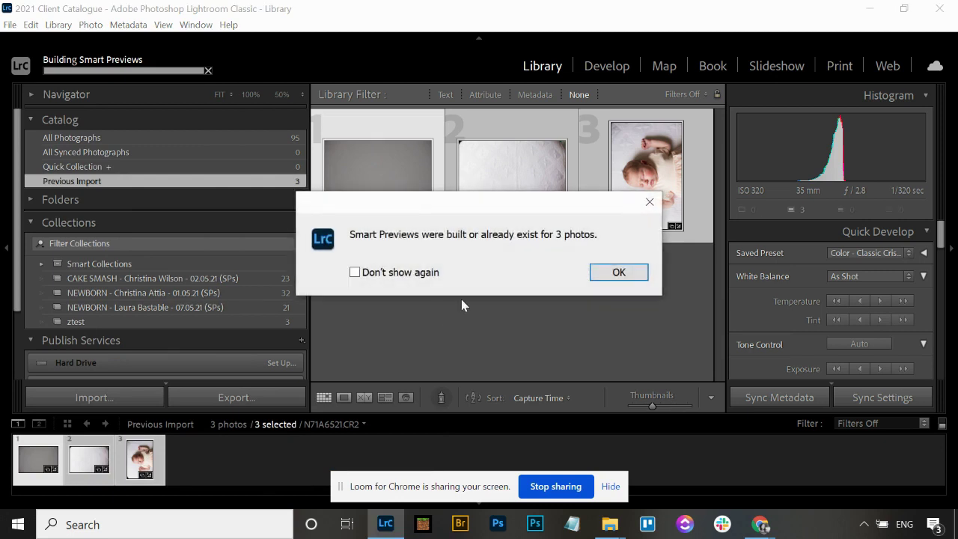
left_click(619, 273)
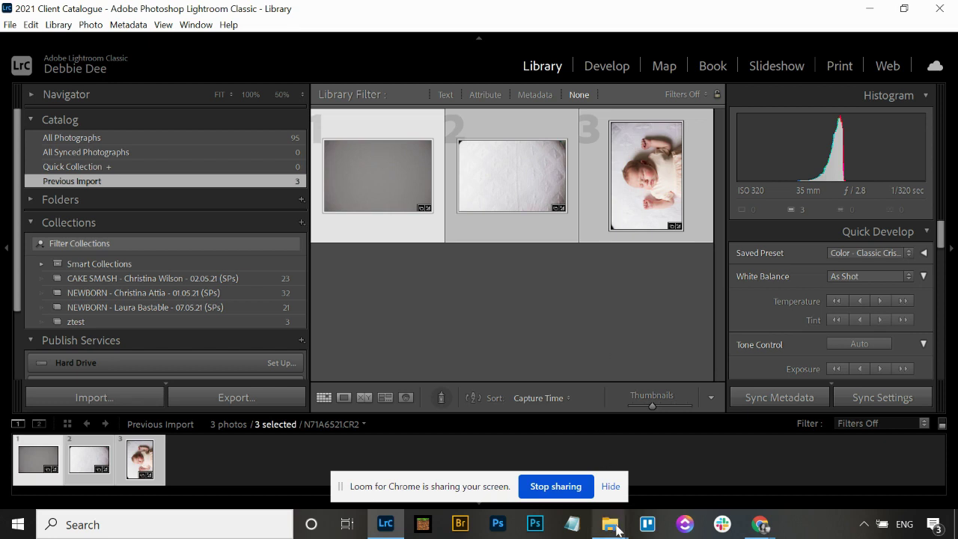
Switch to File Explorer and examine the contents of the 2021 Client Catalogue Smart Previews.lrdata folder
mouse_move(610, 524)
left_click(584, 447)
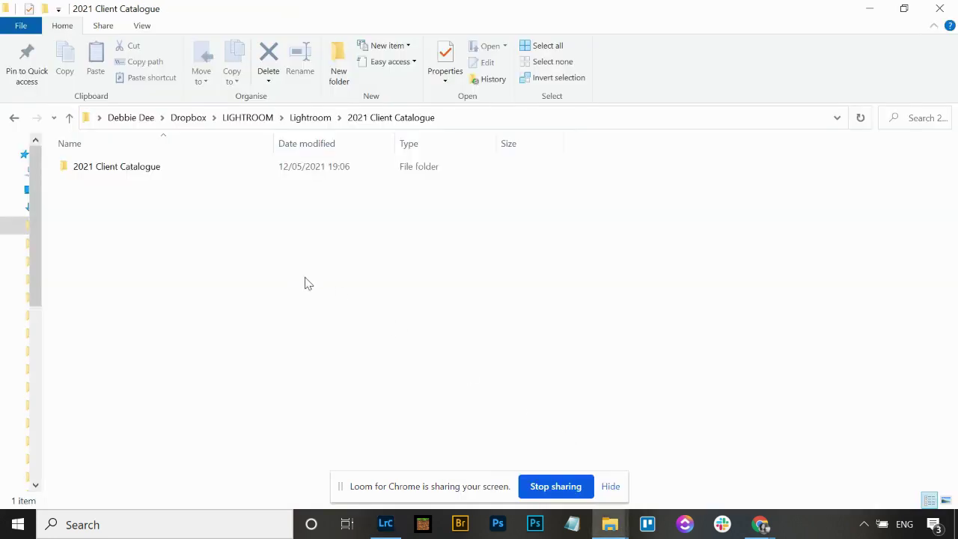
double_click(160, 169)
double_click(156, 199)
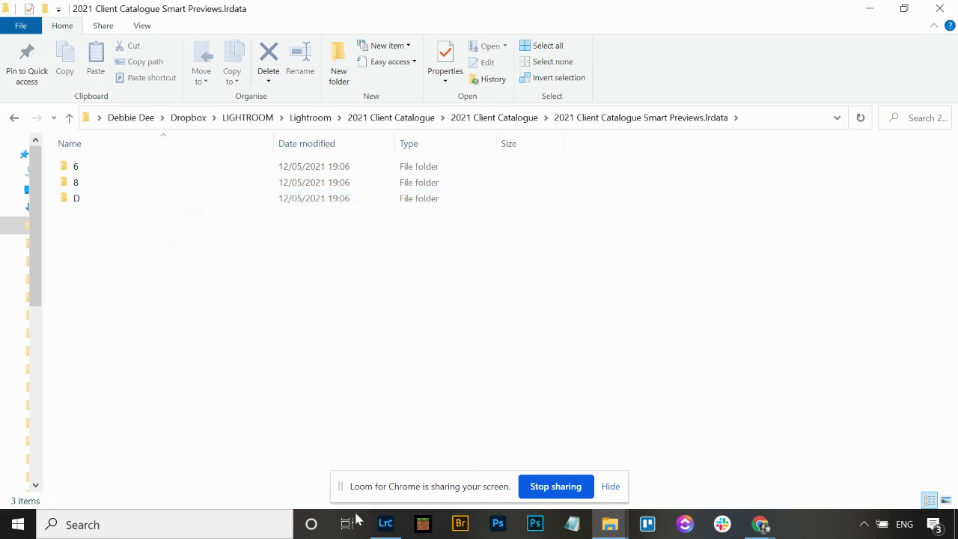
Switch to Lightroom Classic, discard the Smart Previews of all three Previous Import photos, and close the program
left_click(386, 525)
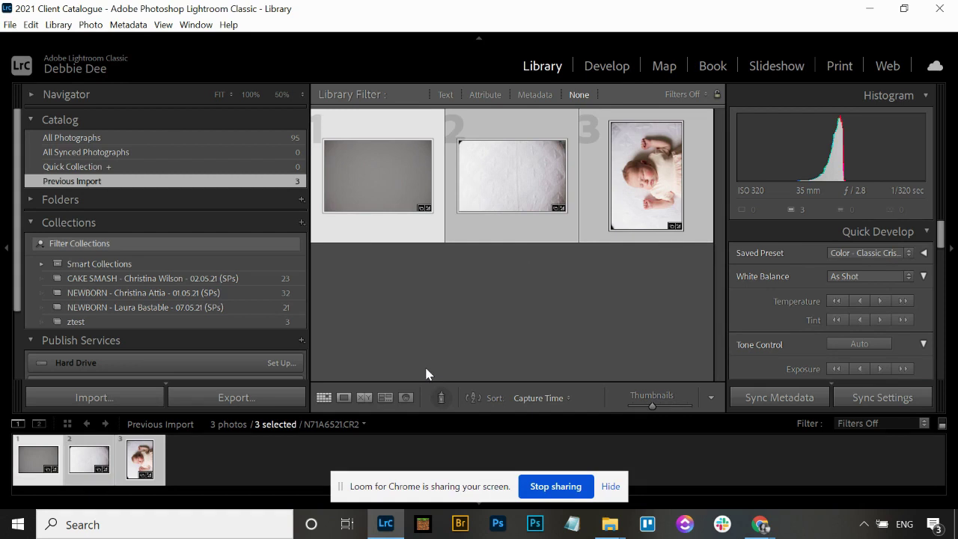
left_click(419, 323)
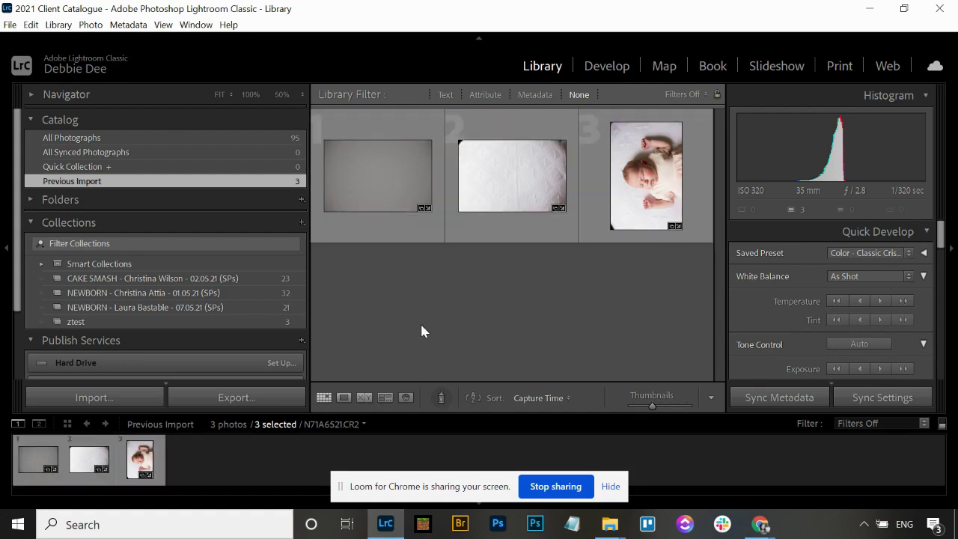
left_click(406, 194)
key("ctrl+a")
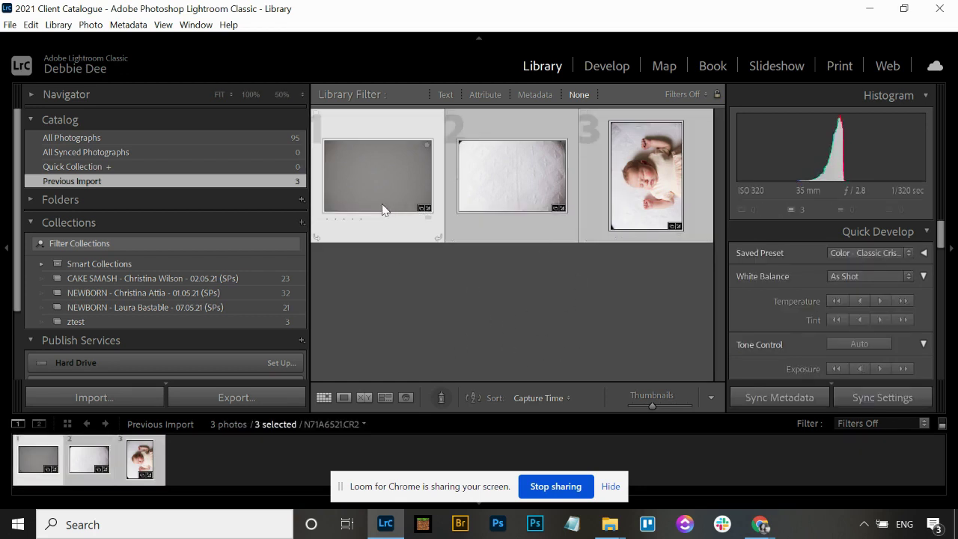
left_click(59, 26)
mouse_move(254, 413)
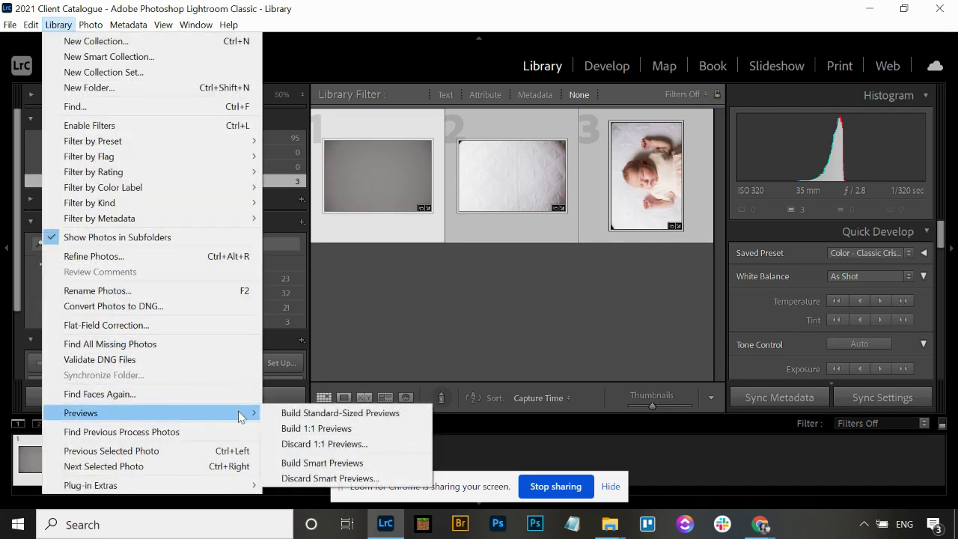
left_click(317, 479)
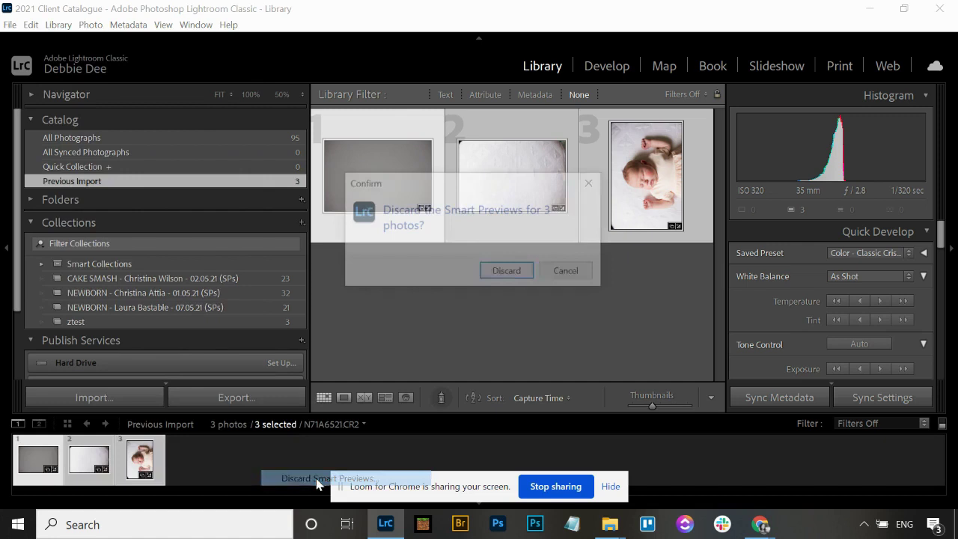
left_click(508, 274)
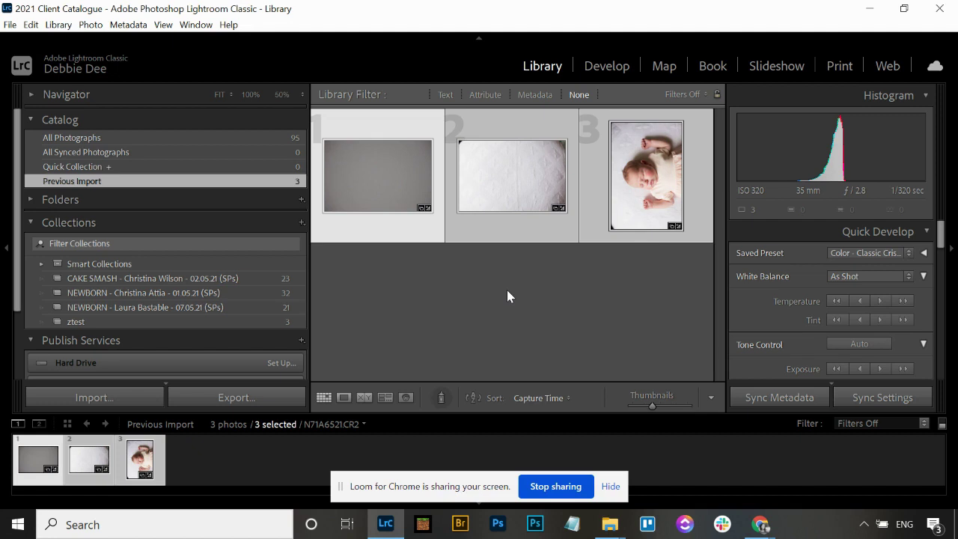
left_click(939, 8)
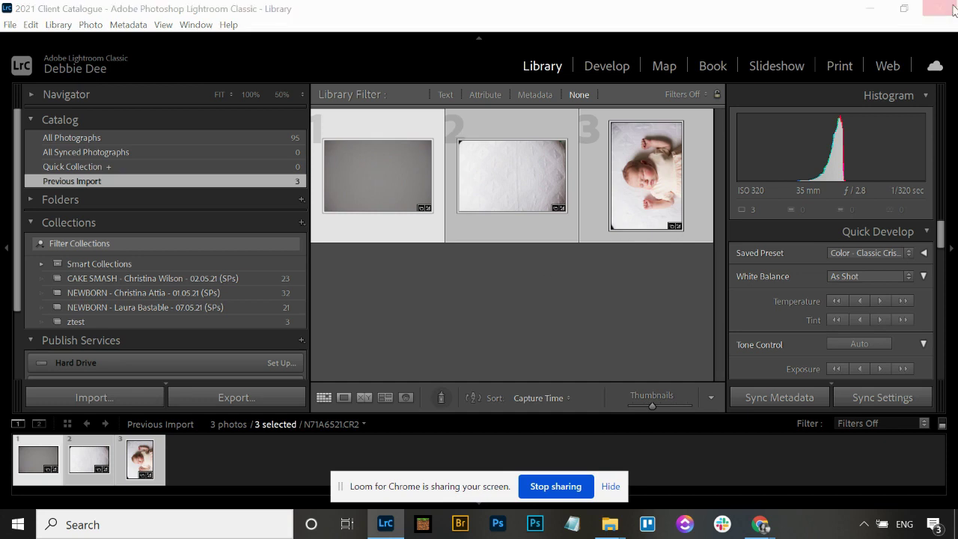
left_click(612, 327)
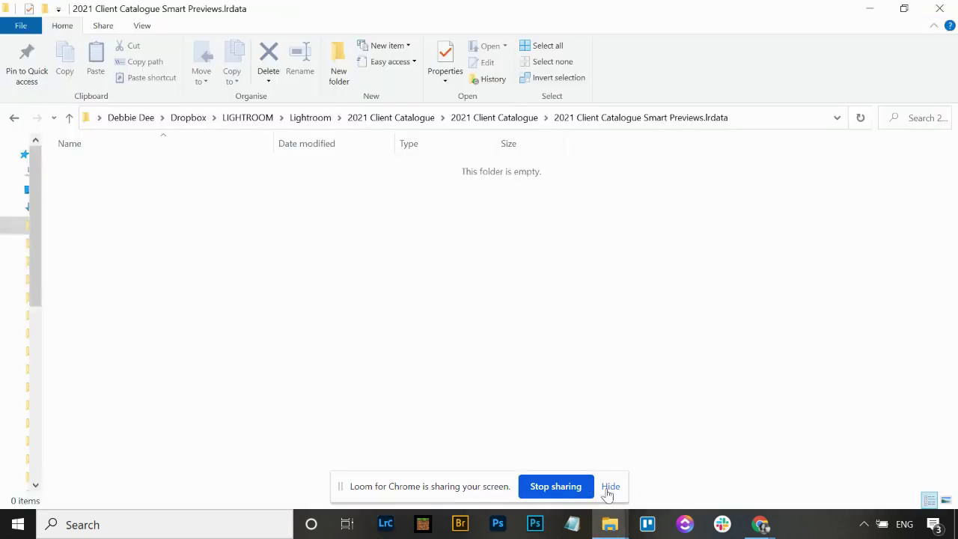
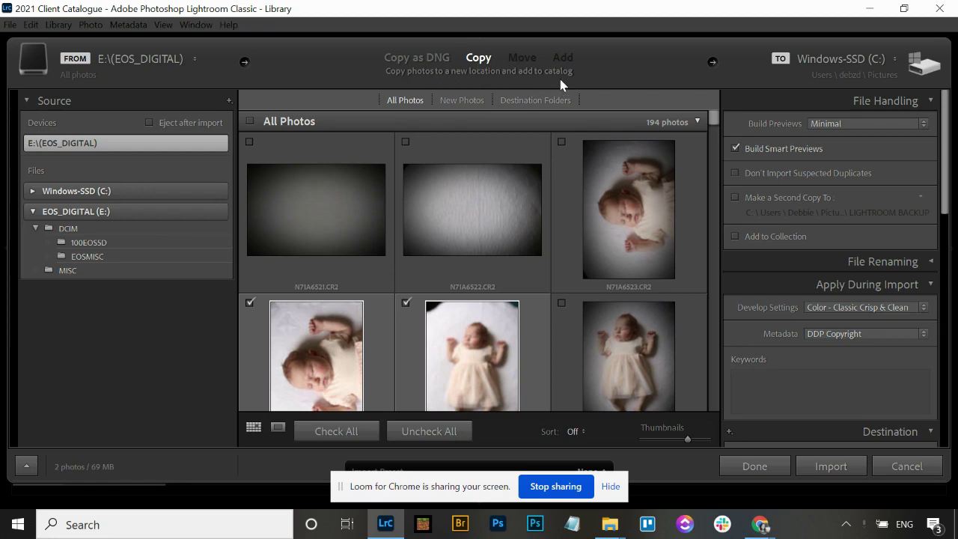
Enable making a second copy of the imported photos to the LIGHTROOM BACKUP folder and review the import's destination settings
left_click(736, 197)
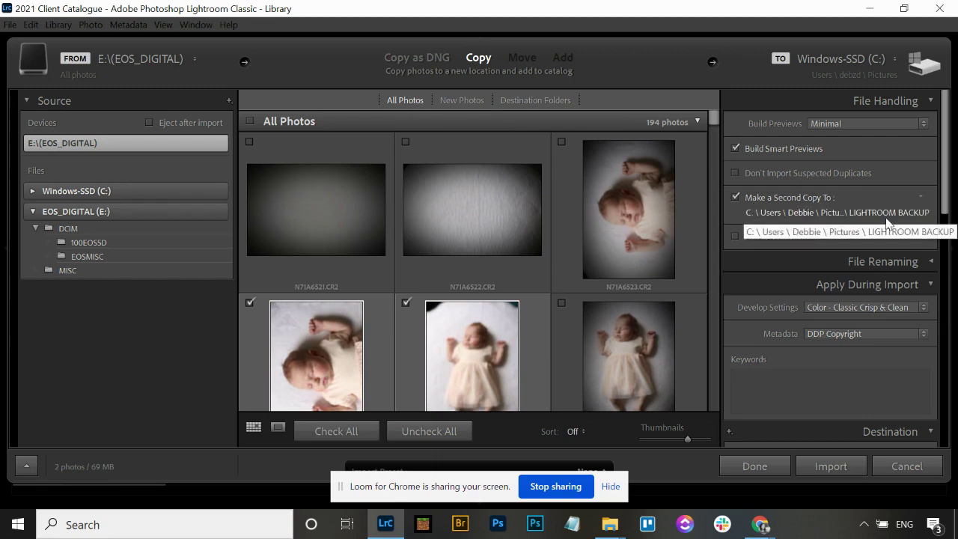
scroll(790, 296, "down", 3)
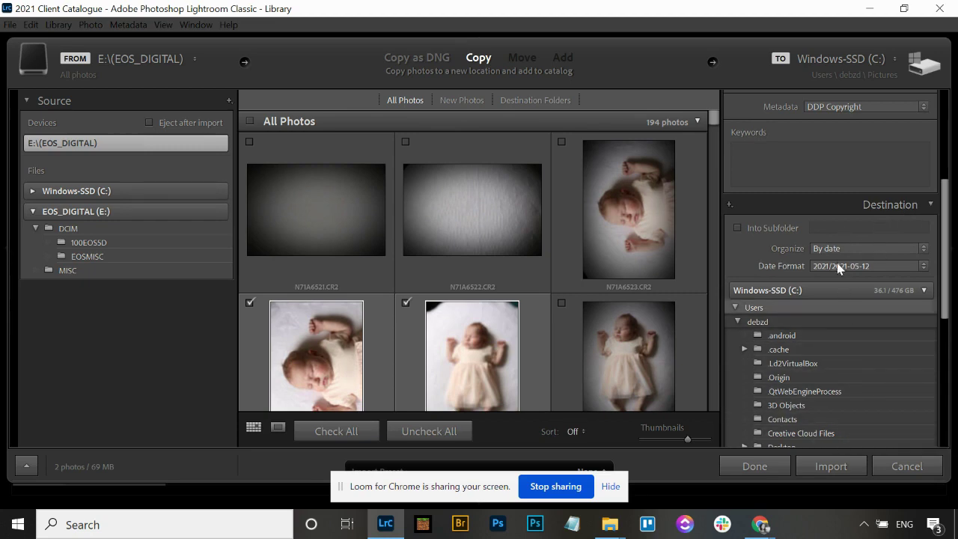
scroll(832, 216, "up", 3)
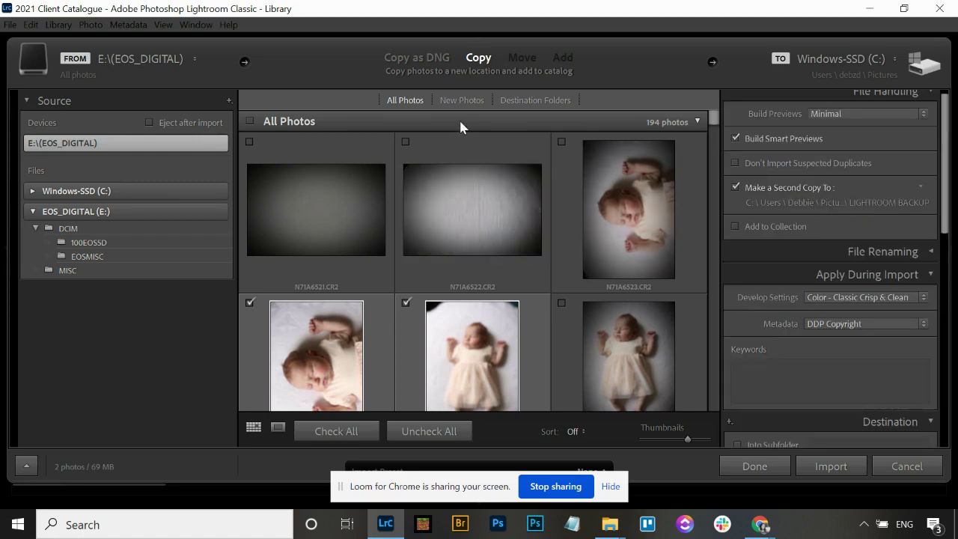
scroll(805, 254, "down", 3)
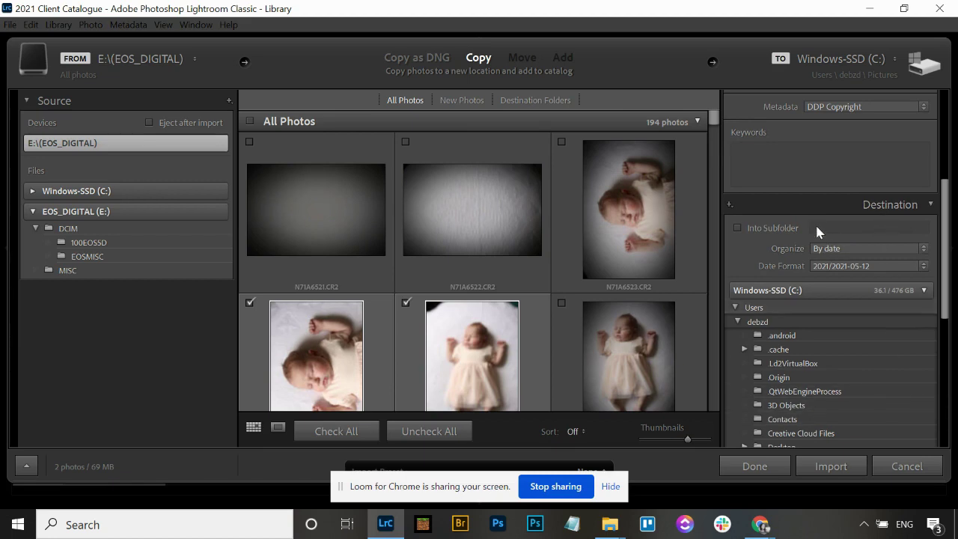
scroll(815, 223, "up", 3)
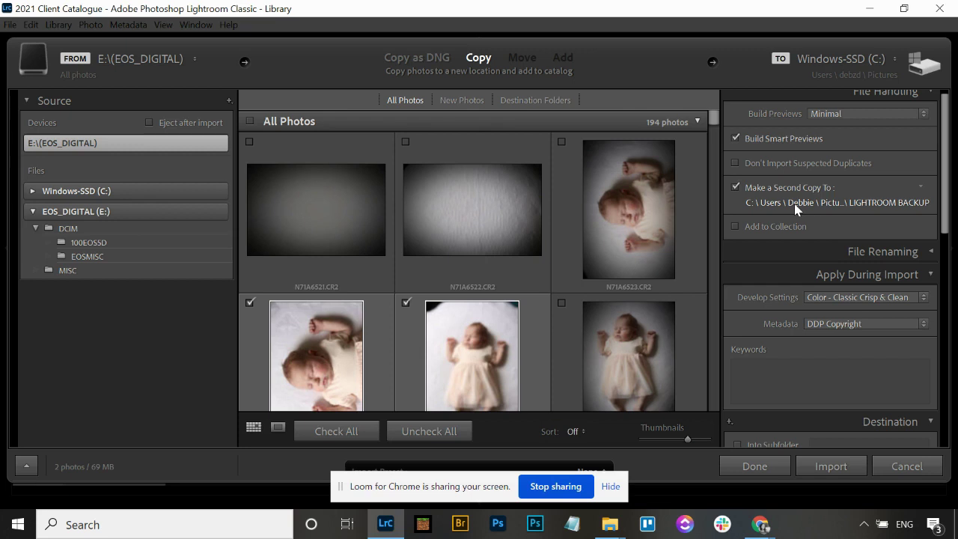
scroll(796, 209, "up", 1)
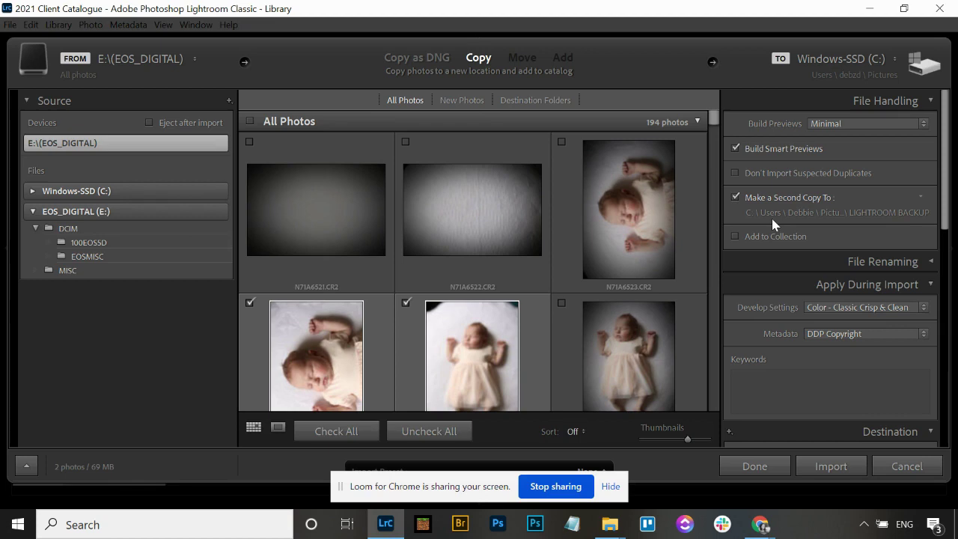
scroll(773, 224, "down", 10)
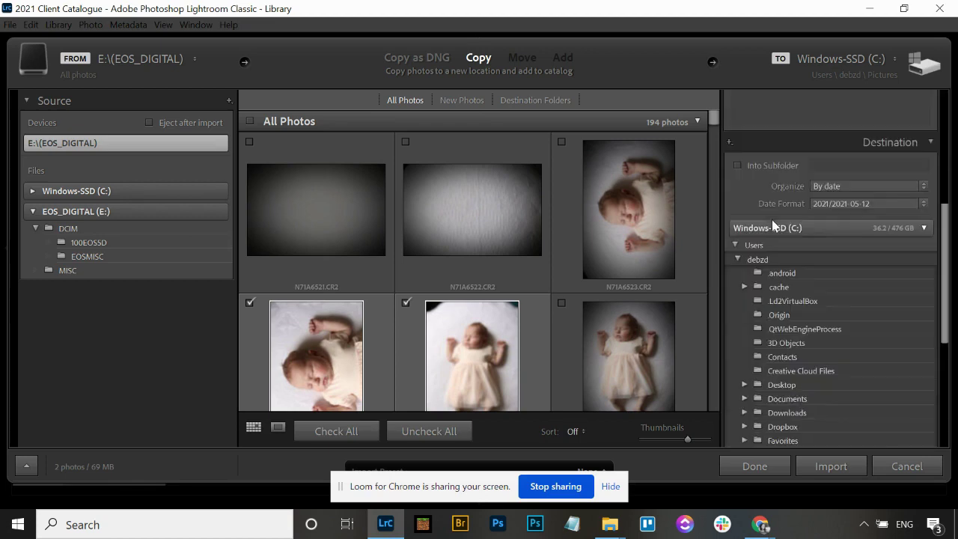
scroll(833, 340, "up", 8)
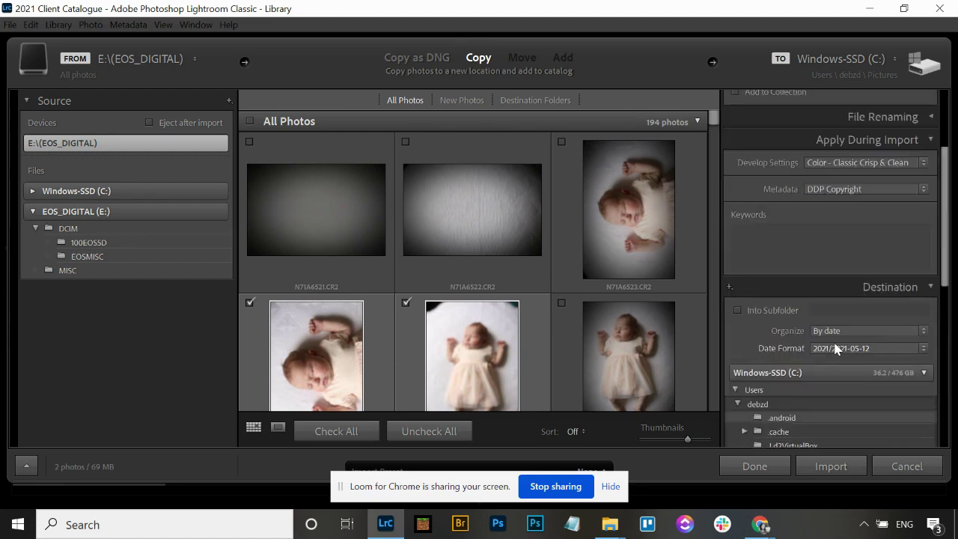
scroll(833, 340, "down", 2)
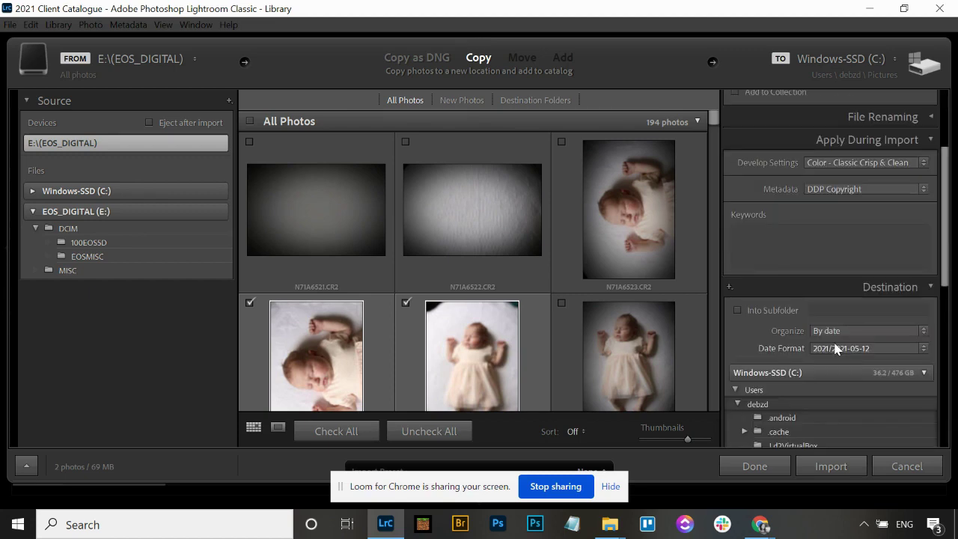